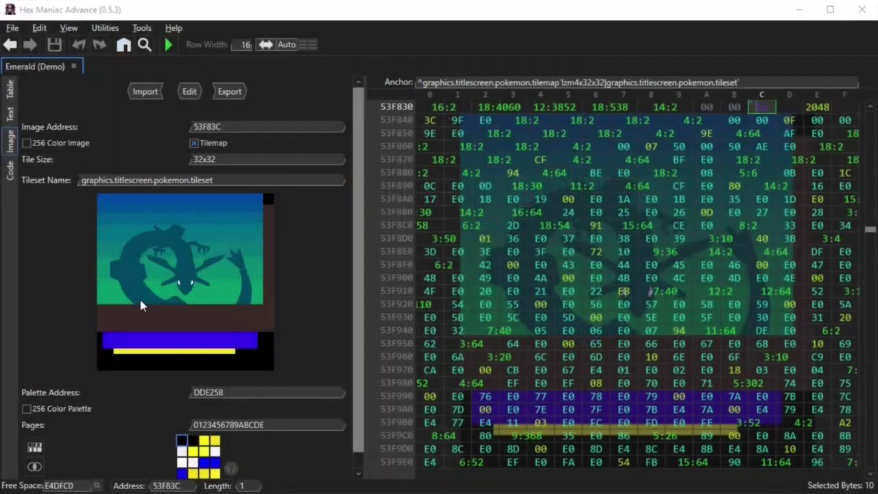
# Step: Open the program's tutorials from the help resources
pyautogui.click(174, 28)
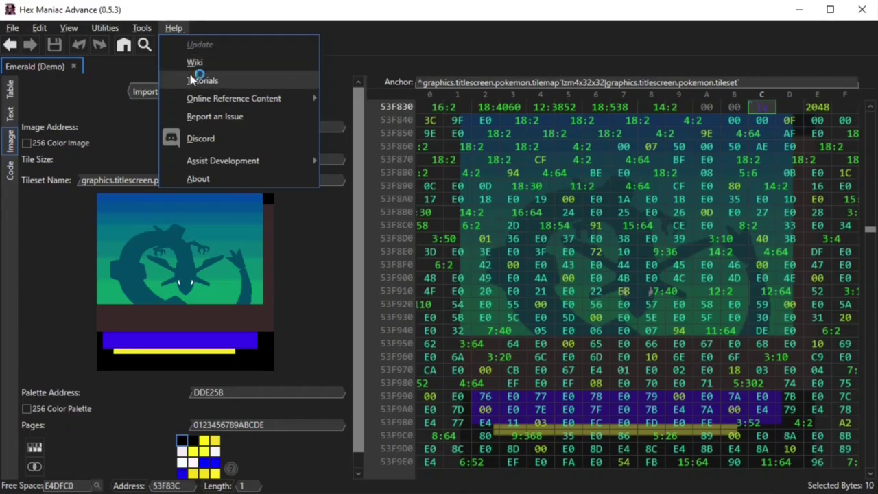
pyautogui.click(191, 80)
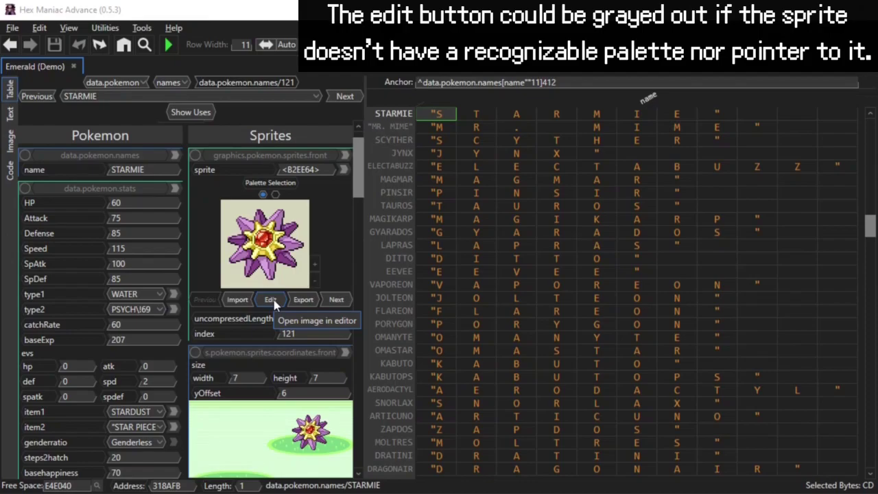
# Step: Open Starmie's front sprite in the image editor and inspect it at different zoom levels
pyautogui.click(271, 299)
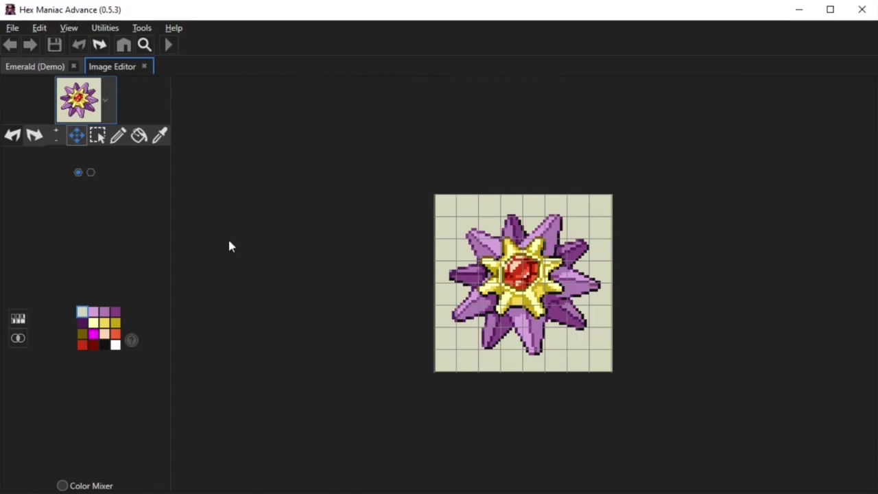
pyautogui.click(56, 130)
pyautogui.click(56, 131)
pyautogui.click(55, 141)
pyautogui.click(56, 141)
pyautogui.scroll(5, 377, 217)
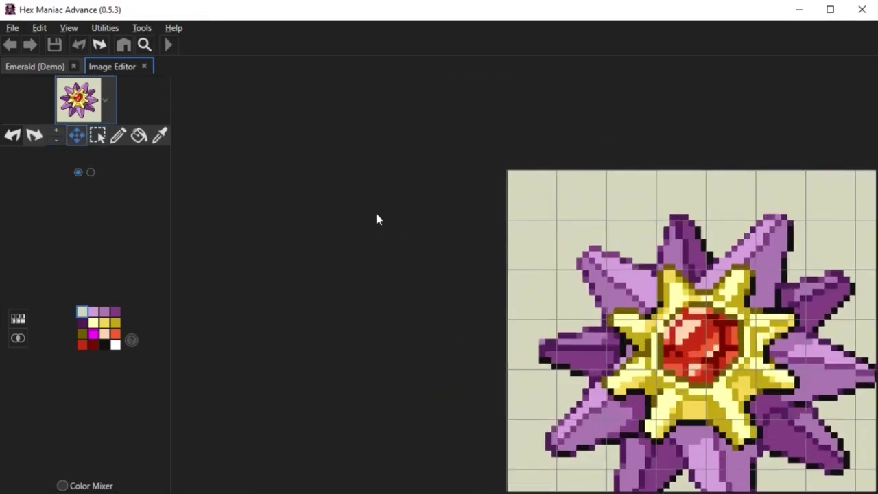
pyautogui.moveTo(338, 258); pyautogui.dragTo(261, 236)
pyautogui.scroll(-2, 232, 224)
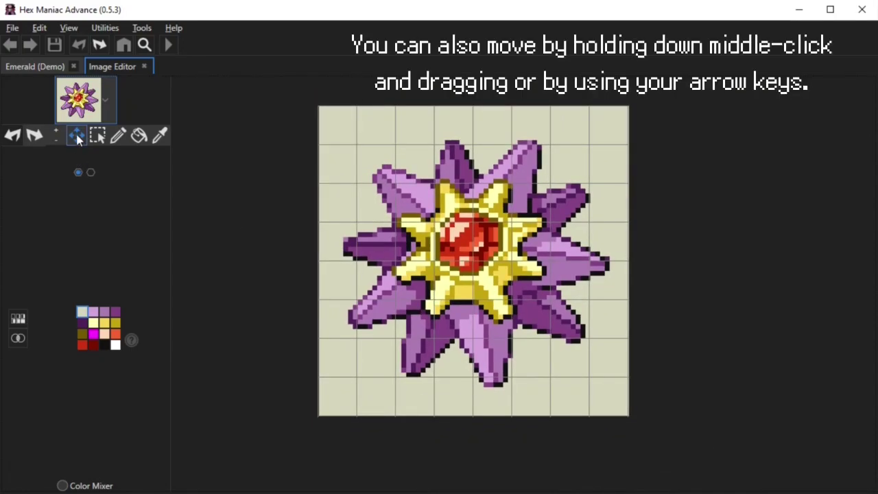
pyautogui.moveTo(484, 199); pyautogui.dragTo(480, 244)
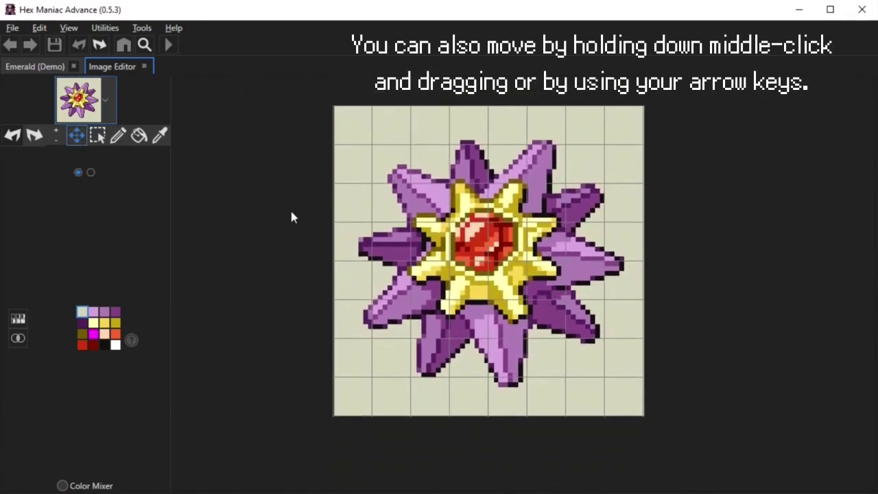
# Step: Select the Starmie artwork and move it slightly down and left on its canvas, keeping an area around it selected
pyautogui.press('s')
pyautogui.moveTo(383, 138); pyautogui.dragTo(567, 236)
pyautogui.moveTo(614, 387); pyautogui.dragTo(468, 276)
pyautogui.moveTo(345, 114); pyautogui.dragTo(636, 410)
pyautogui.moveTo(503, 309); pyautogui.dragTo(508, 303)
pyautogui.moveTo(378, 148); pyautogui.dragTo(597, 396)
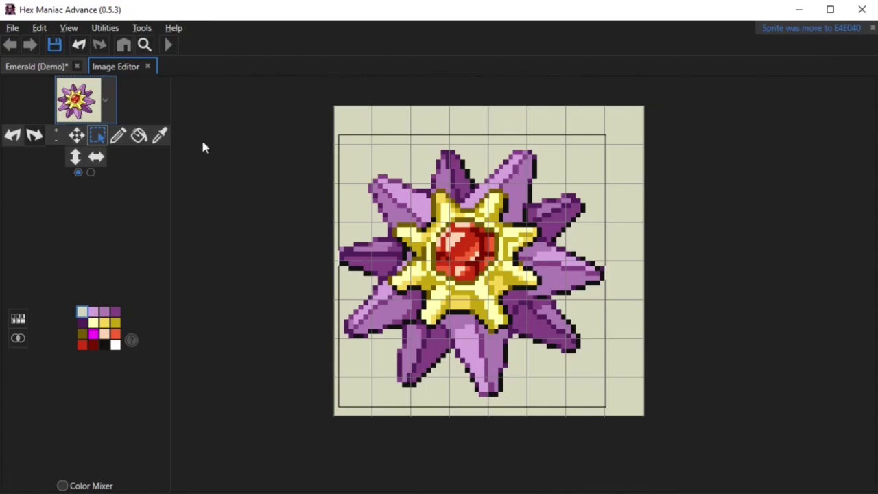
# Step: Flip the selected Starmie artwork horizontally and vertically, clearing the selection at the end
pyautogui.click(97, 157)
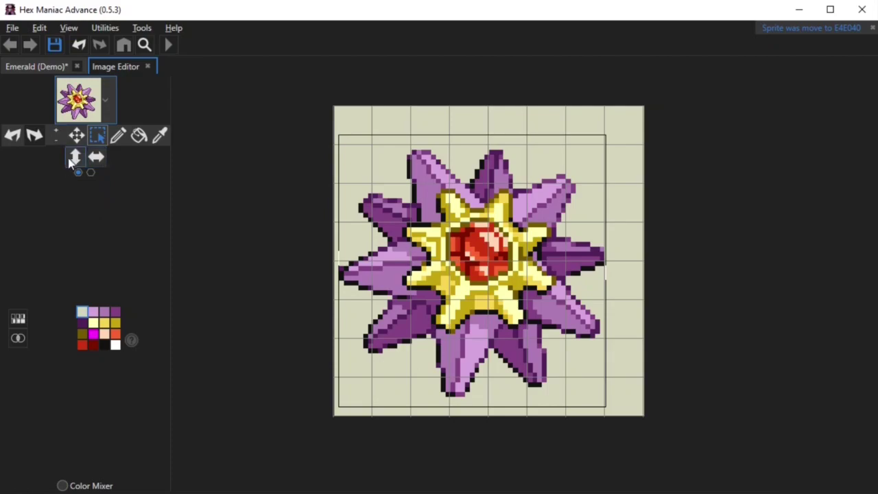
pyautogui.click(75, 158)
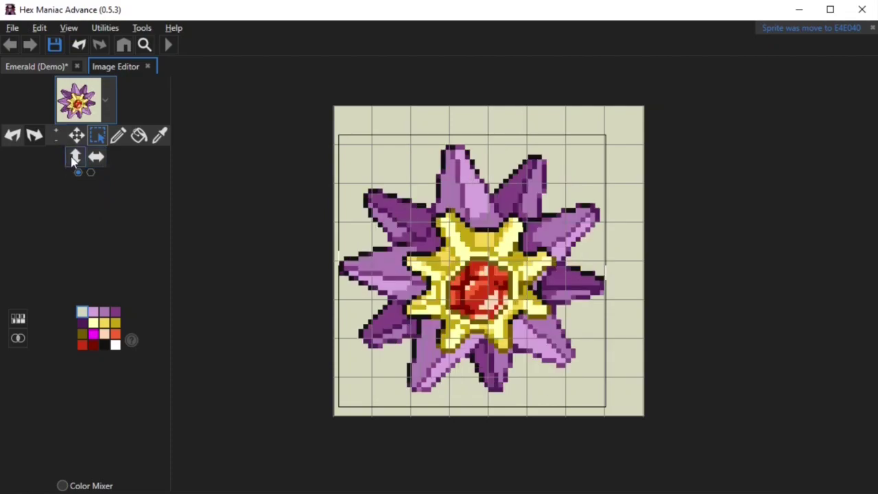
pyautogui.click(197, 321)
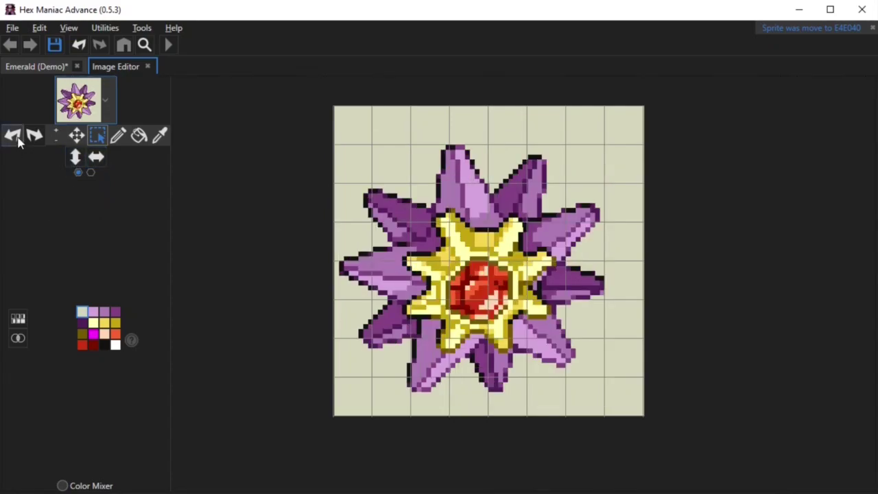
# Step: Step back and forth through the edit history, ending with the flips and the move of Starmie undone
pyautogui.click(18, 139)
pyautogui.click(18, 139)
pyautogui.click(34, 140)
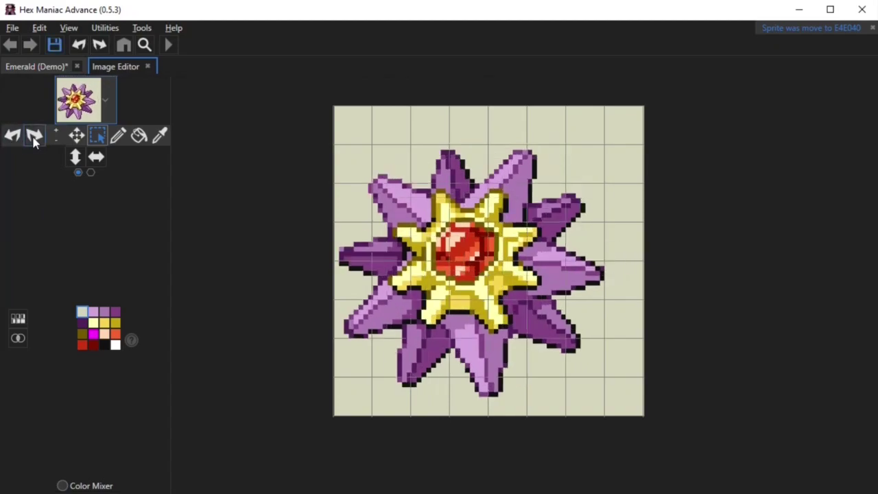
pyautogui.click(34, 139)
pyautogui.click(14, 140)
pyautogui.click(14, 139)
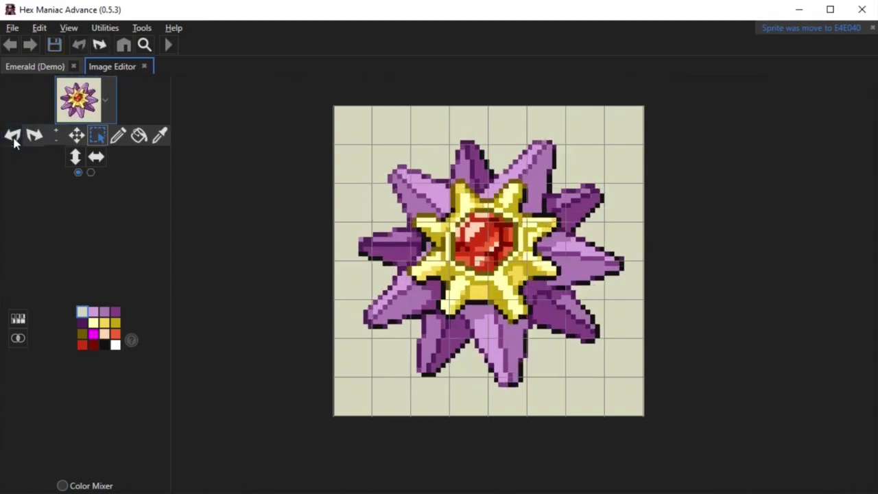
# Step: Draw a thick black diagonal stroke across the upper-left part of Starmie with the Pencil at size 8
pyautogui.click(120, 136)
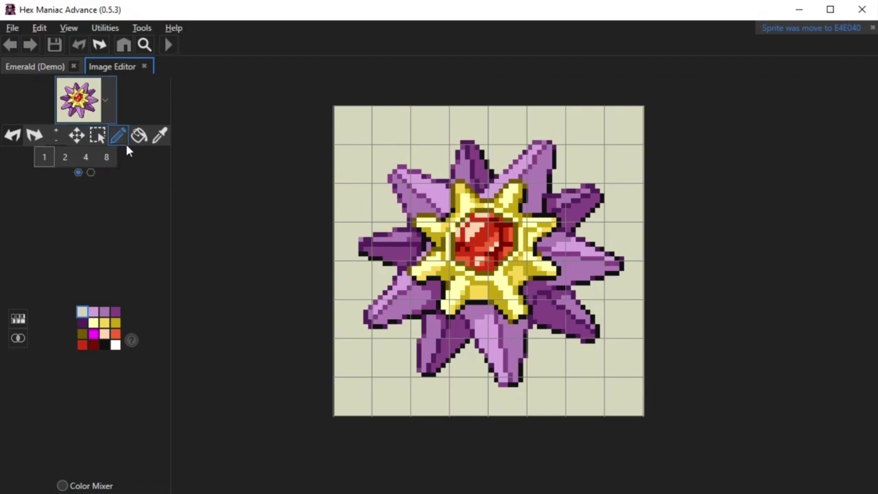
pyautogui.click(107, 160)
pyautogui.click(104, 344)
pyautogui.moveTo(356, 129); pyautogui.dragTo(469, 242)
# Step: Draw single black pixels near Starmie's upper arm with the Pencil at size 1
pyautogui.click(44, 157)
pyautogui.click(428, 128)
pyautogui.click(438, 137)
pyautogui.click(463, 157)
# Step: Undo all the black pencil marks on the Starmie sprite
pyautogui.click(14, 137)
pyautogui.click(13, 137)
pyautogui.click(14, 136)
pyautogui.click(14, 137)
pyautogui.click(14, 137)
# Step: Fill the background around Starmie with the palette's orange-red using the Fill tool
pyautogui.click(139, 136)
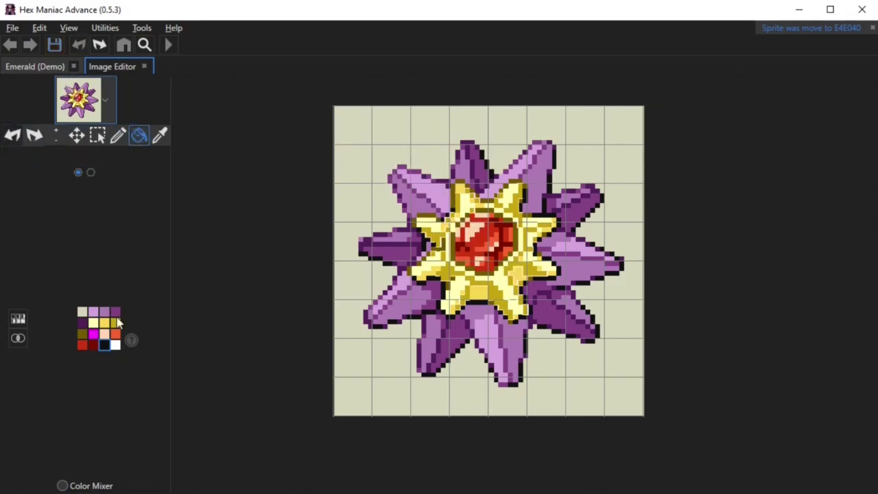
pyautogui.click(115, 334)
pyautogui.click(367, 151)
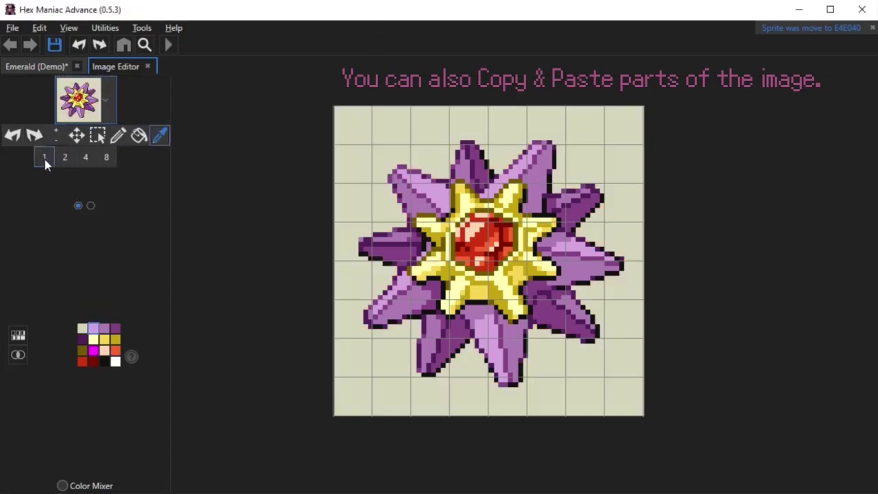
# Step: Sample colours from Starmie's background and light yellow star with the Color Picker
pyautogui.click(360, 126)
pyautogui.click(158, 132)
pyautogui.click(456, 286)
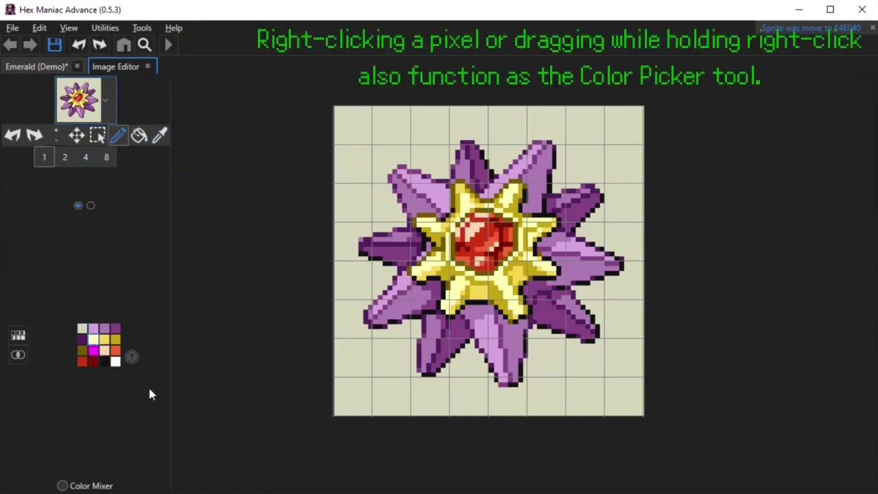
pyautogui.click(158, 136)
pyautogui.moveTo(448, 218)
pyautogui.mouseDown()
pyautogui.moveTo(583, 291)
pyautogui.moveTo(421, 289)
pyautogui.mouseUp()
# Step: Paint on Starmie's yellow star with the Pencil using the sampled colour, and undo the latest changes
pyautogui.click(119, 136)
pyautogui.click(433, 218)
pyautogui.click(80, 43)
pyautogui.click(80, 43)
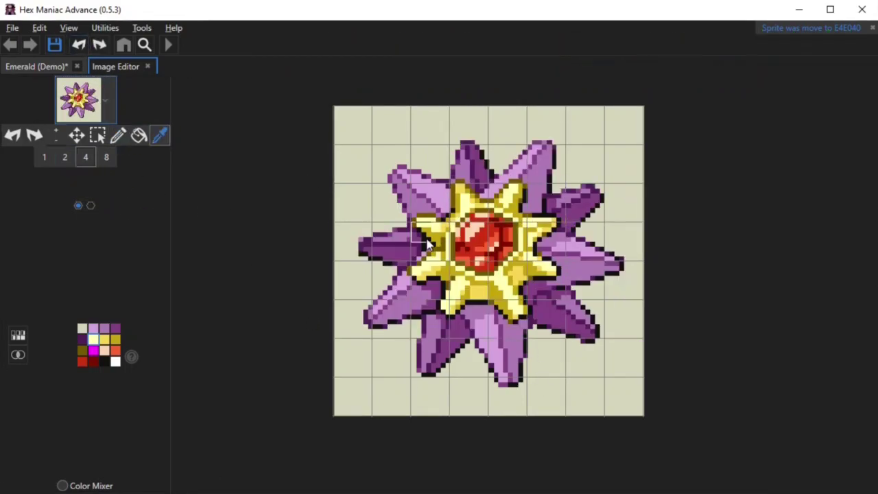
# Step: Sample a block from Starmie's centre with the Color Picker at size 4 and paint it across the sprite with the Pencil
pyautogui.moveTo(424, 239); pyautogui.dragTo(520, 330)
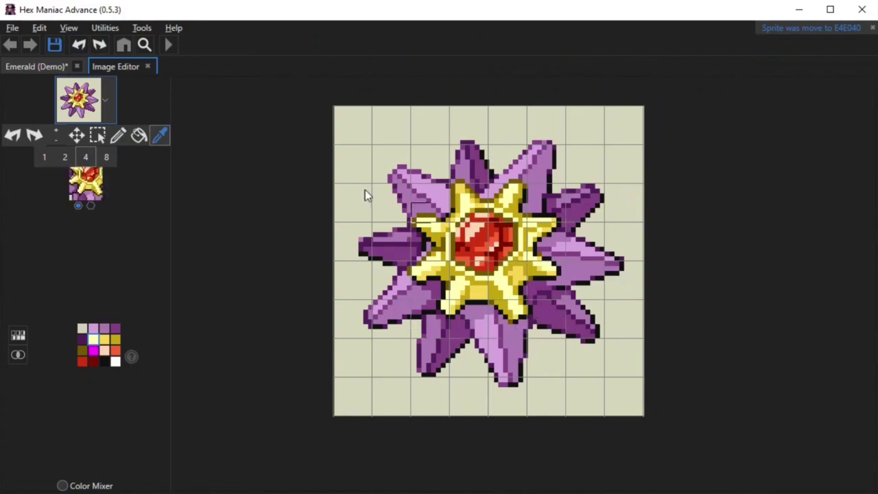
pyautogui.click(117, 136)
pyautogui.click(385, 152)
pyautogui.moveTo(385, 152)
pyautogui.mouseDown()
pyautogui.moveTo(508, 154)
pyautogui.moveTo(603, 206)
pyautogui.moveTo(617, 275)
pyautogui.moveTo(590, 348)
pyautogui.mouseUp()
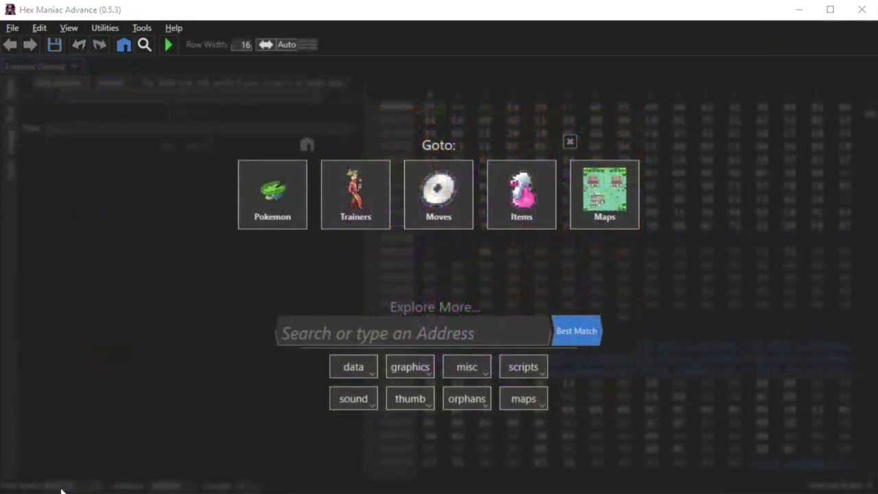
# Step: Search for "status screen" and open graphics.menu.statusscreen.tilemap1
pyautogui.click(408, 335)
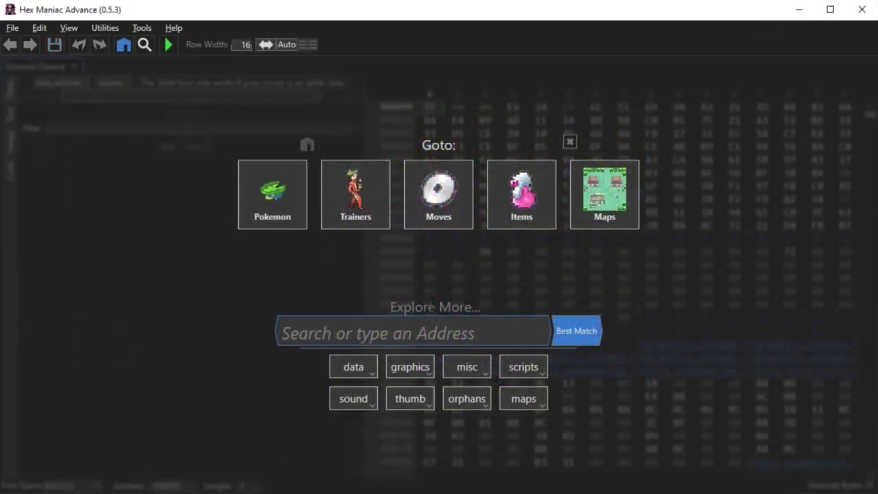
pyautogui.write('stats')
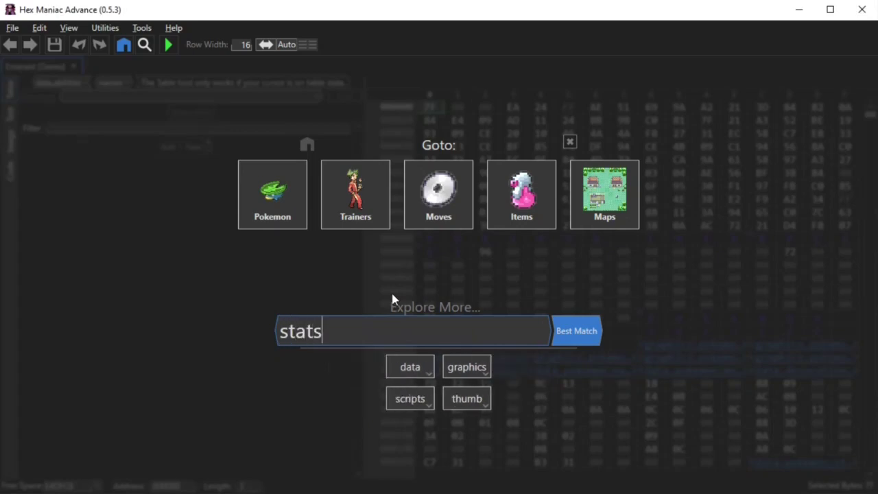
pyautogui.press('BackSpace')
pyautogui.write('us screen')
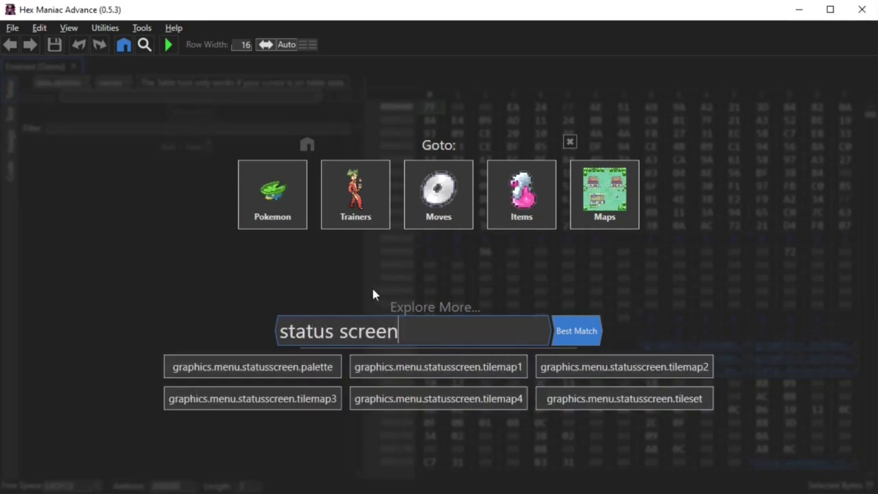
pyautogui.click(401, 367)
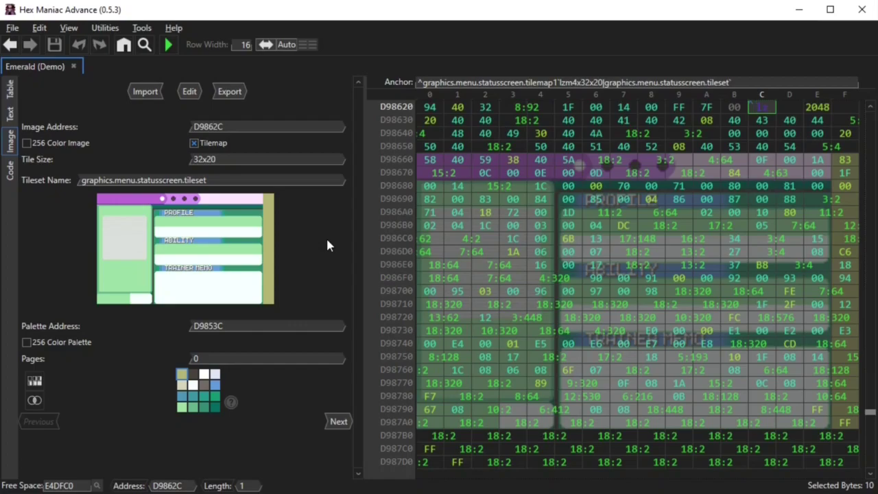
# Step: Examine the status screen tilemap's palette pages one after another and return to the first page
pyautogui.click(339, 421)
pyautogui.click(338, 422)
pyautogui.click(338, 421)
pyautogui.click(339, 421)
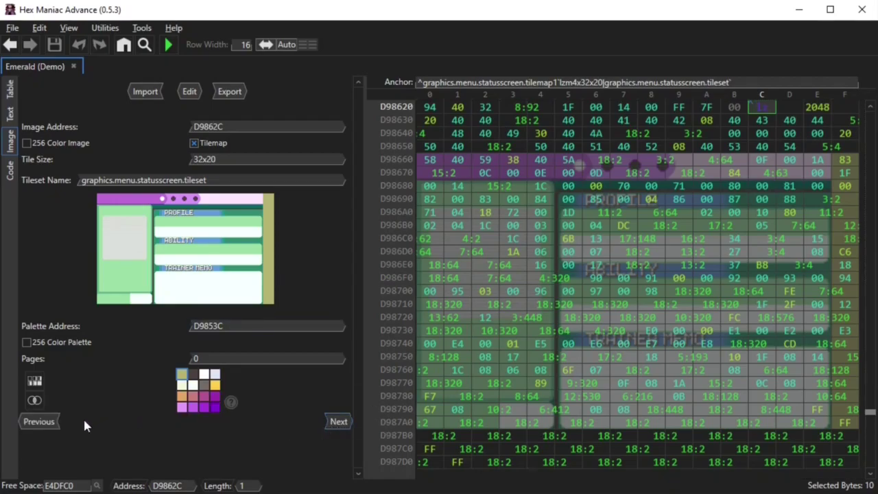
pyautogui.click(39, 422)
pyautogui.click(39, 421)
pyautogui.click(39, 421)
pyautogui.click(39, 421)
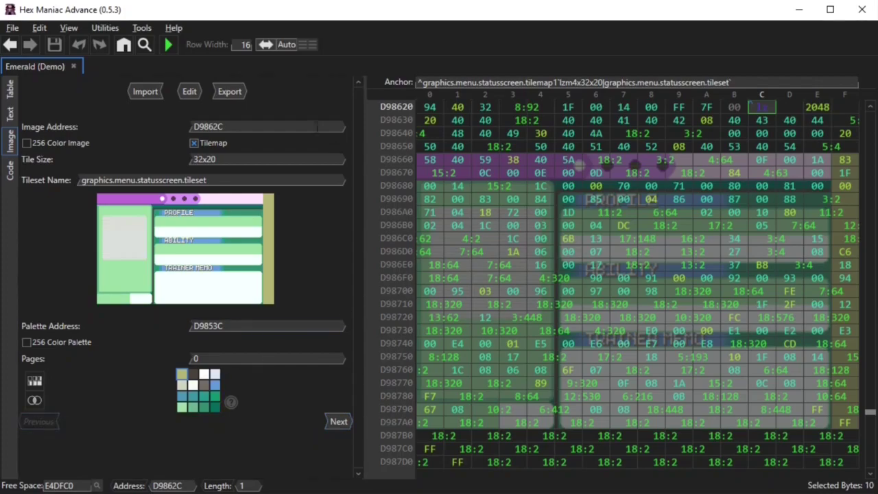
# Step: Open the status screen tilemap in the image editor and look through palette pages 1 to 7, returning to page 0
pyautogui.click(190, 94)
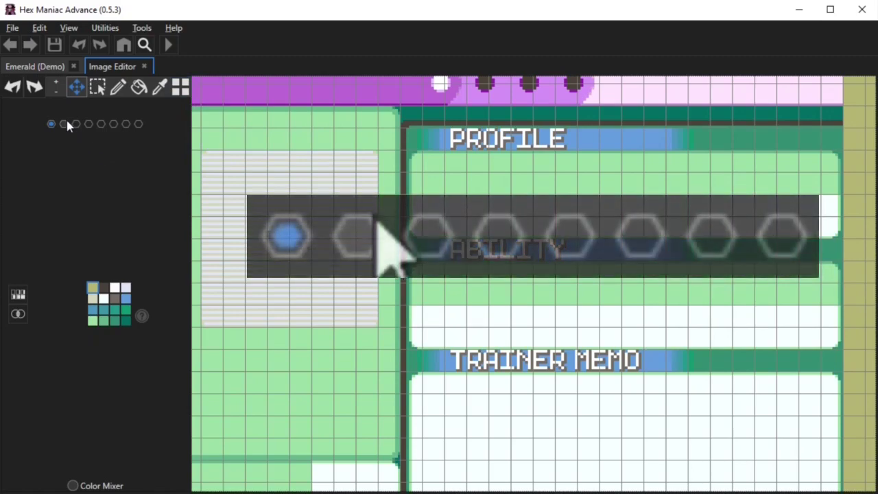
pyautogui.click(64, 123)
pyautogui.click(76, 124)
pyautogui.click(89, 124)
pyautogui.click(101, 124)
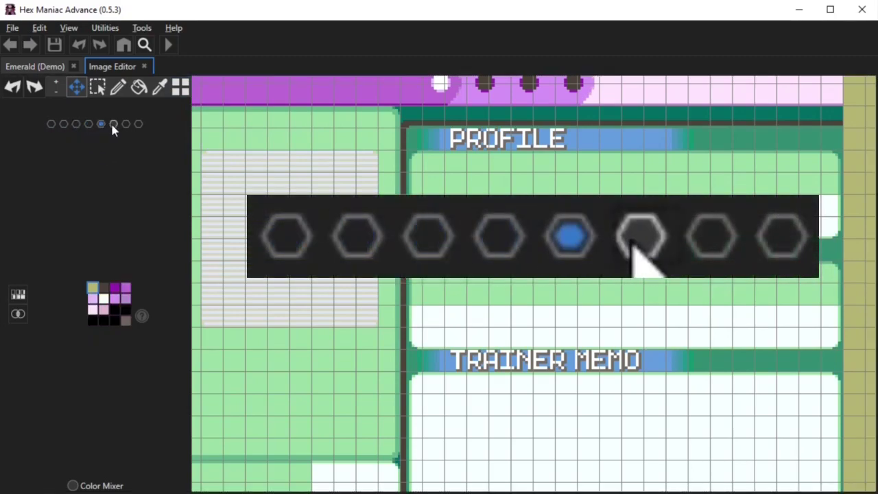
pyautogui.click(113, 125)
pyautogui.click(125, 124)
pyautogui.click(138, 124)
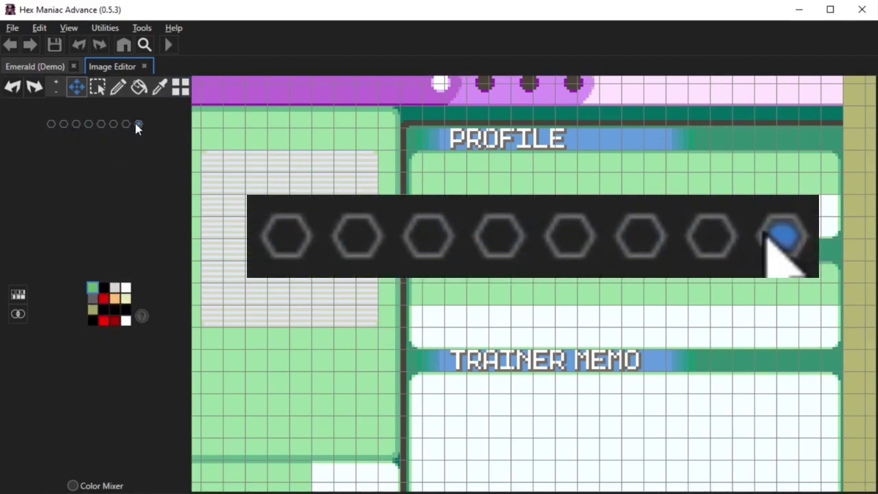
pyautogui.click(51, 124)
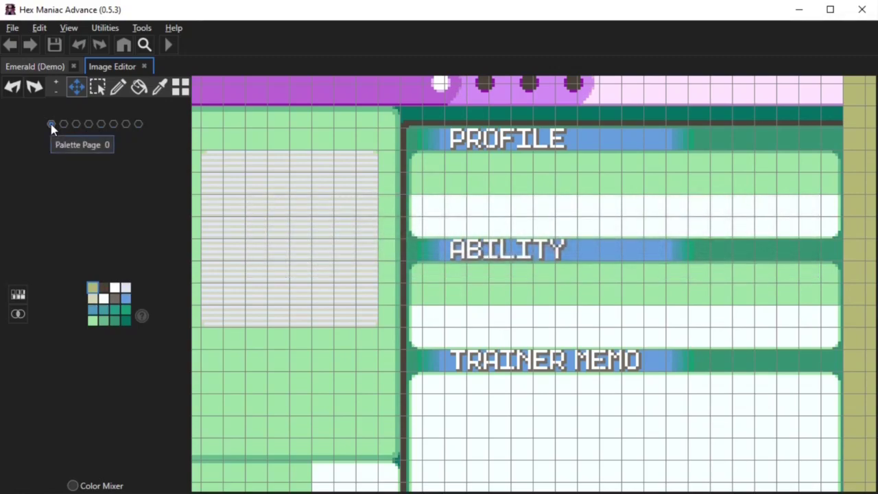
# Step: Switch to palette page 3 and sample the light green area under PROFILE with the Color Picker
pyautogui.click(89, 124)
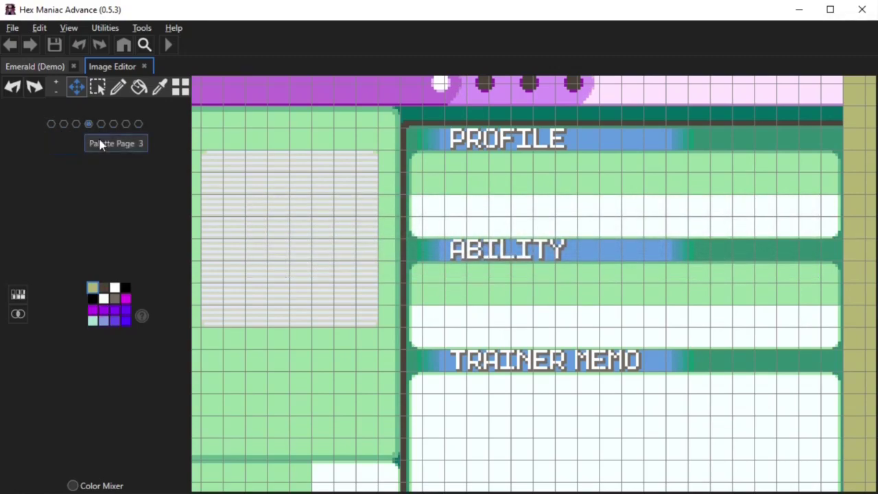
pyautogui.click(158, 86)
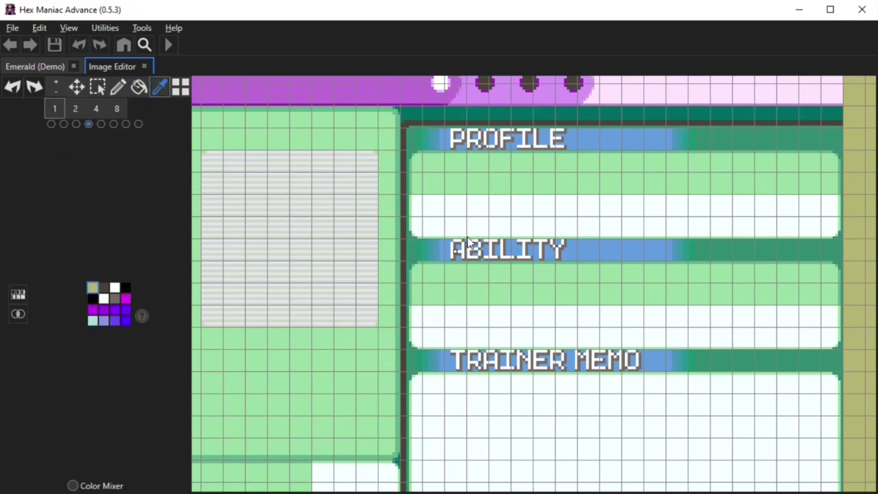
pyautogui.click(481, 181)
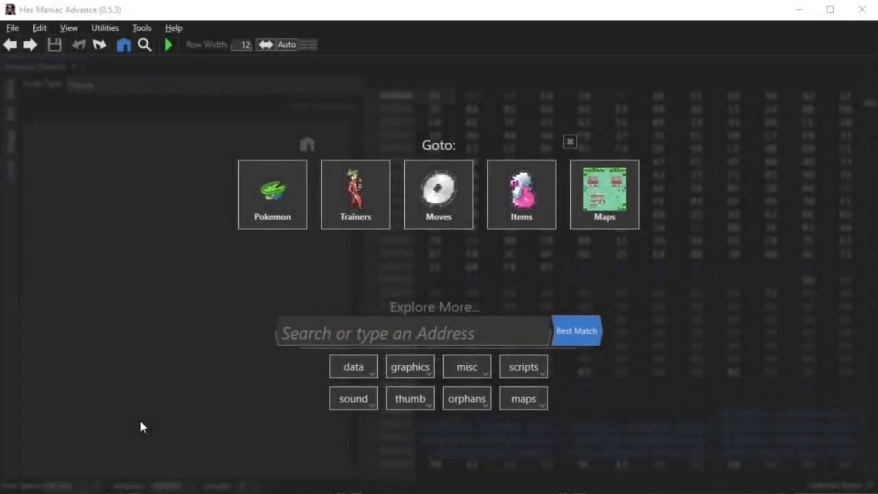
# Step: Search for "menu box", open graphics.menu.boxes.background, and widen the table pane to show the whole box image
pyautogui.click(351, 320)
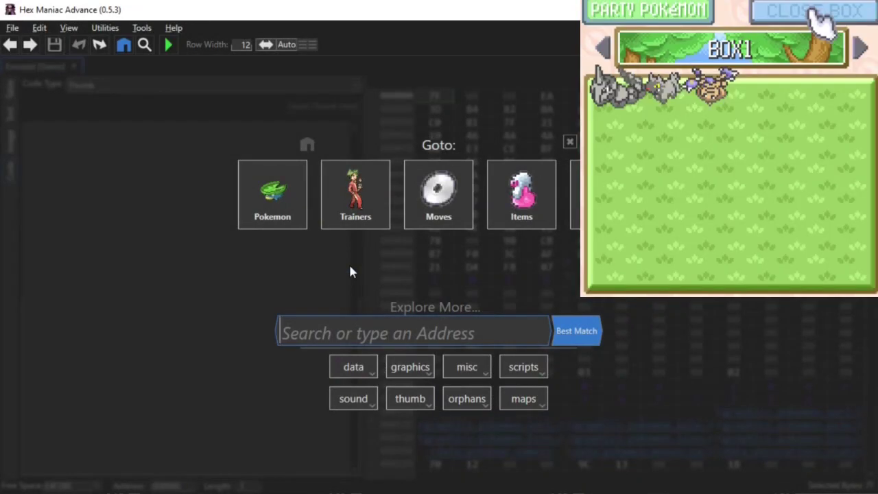
pyautogui.write('menu box')
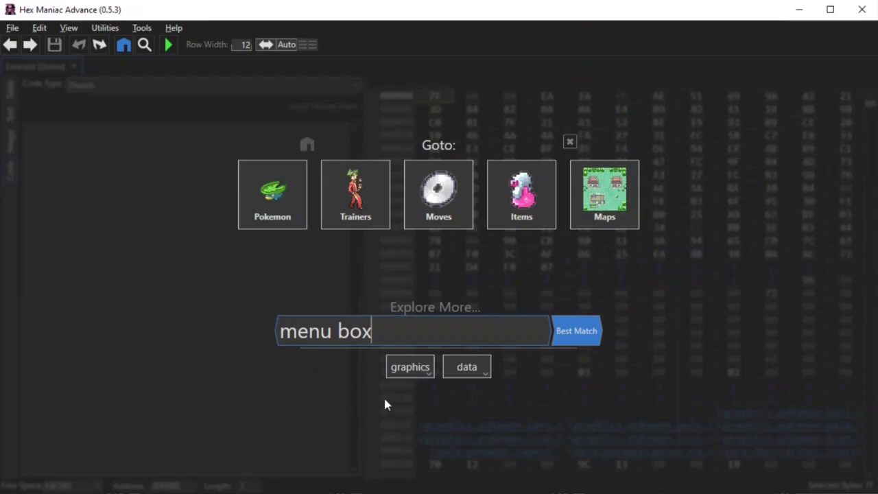
pyautogui.click(414, 374)
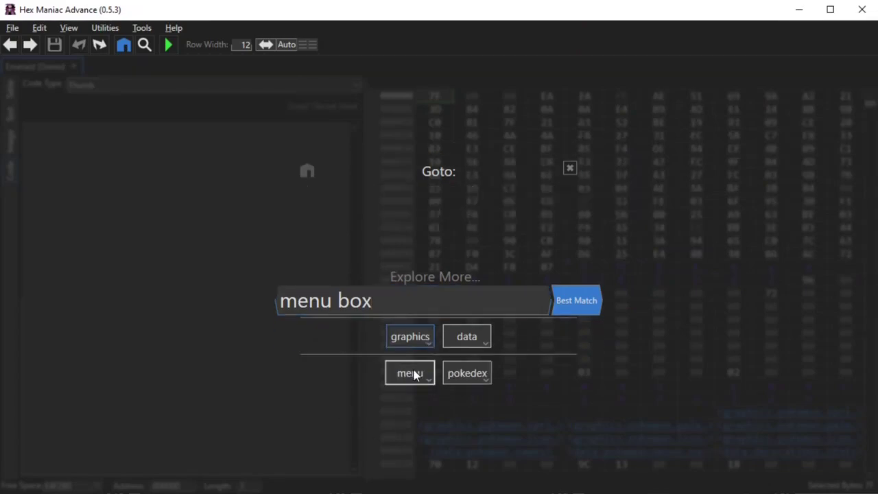
pyautogui.click(415, 374)
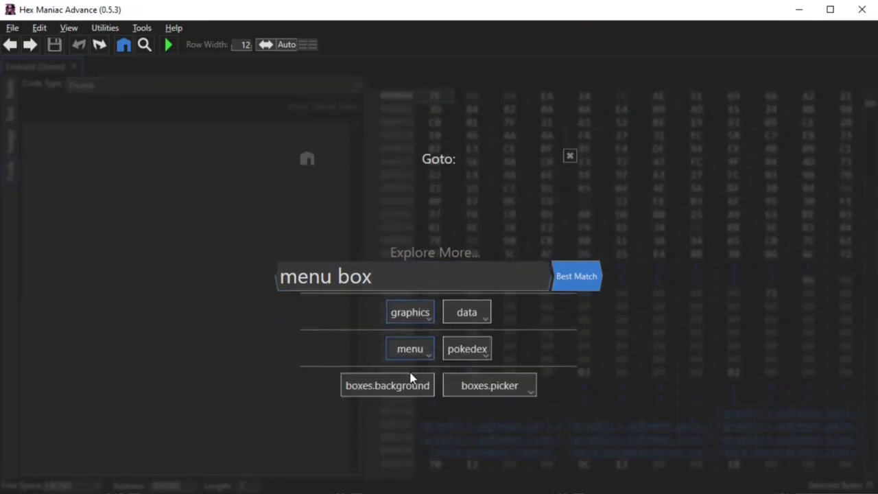
pyautogui.click(384, 388)
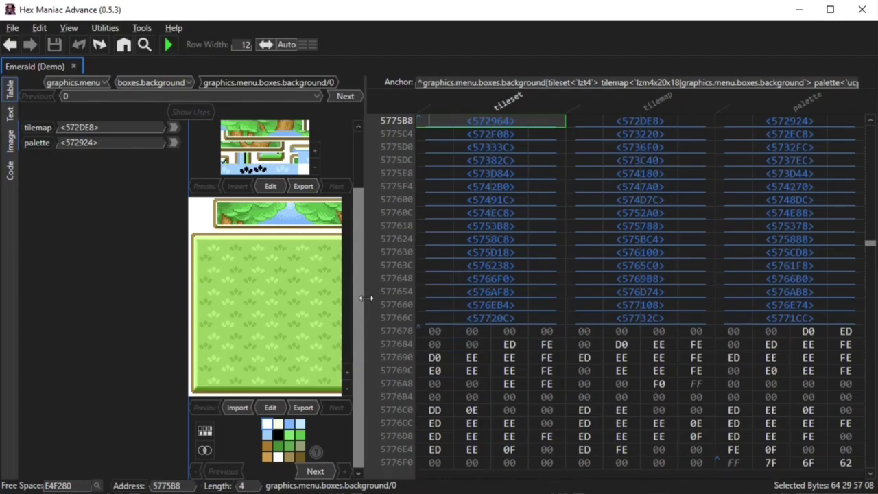
pyautogui.moveTo(363, 298); pyautogui.dragTo(486, 295)
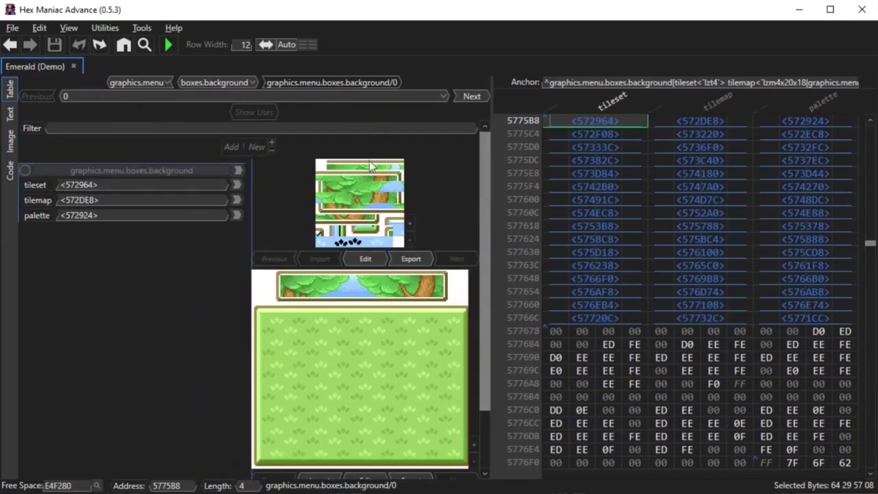
# Step: Examine several box backgrounds in the table, including entries 14, 6 and 12, along with their palettes
pyautogui.click(594, 266)
pyautogui.click(595, 306)
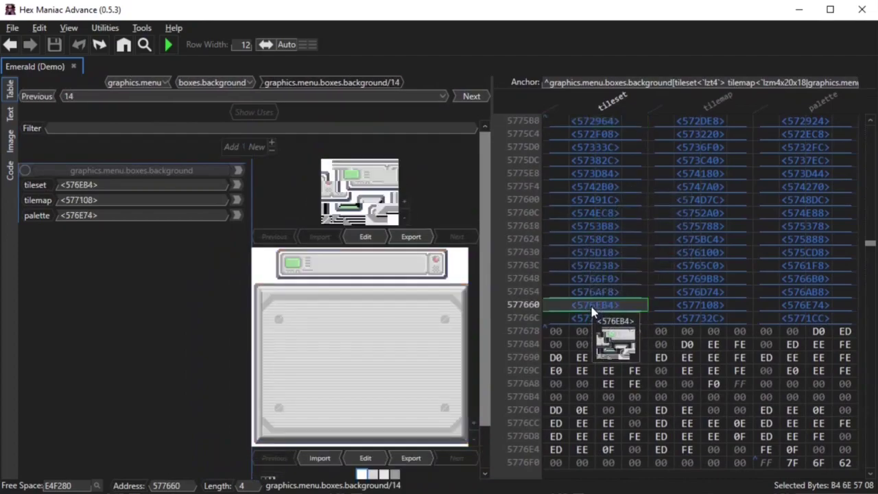
pyautogui.click(589, 199)
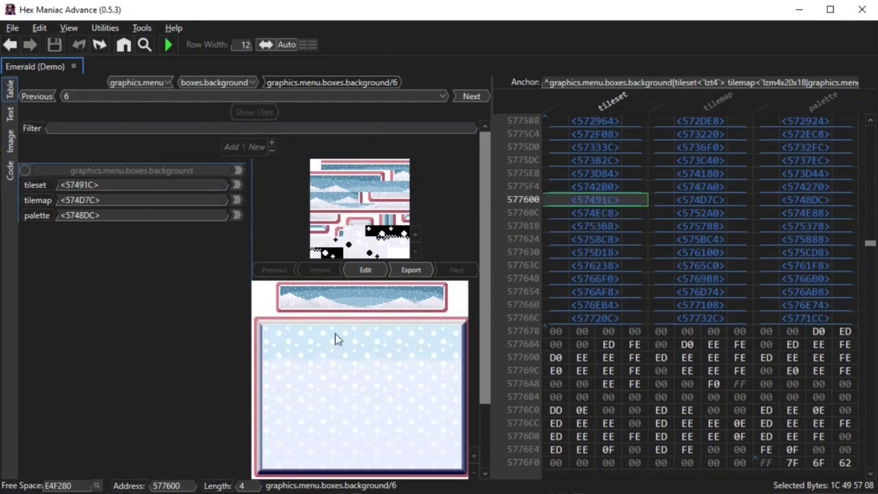
pyautogui.moveTo(490, 321); pyautogui.dragTo(488, 401)
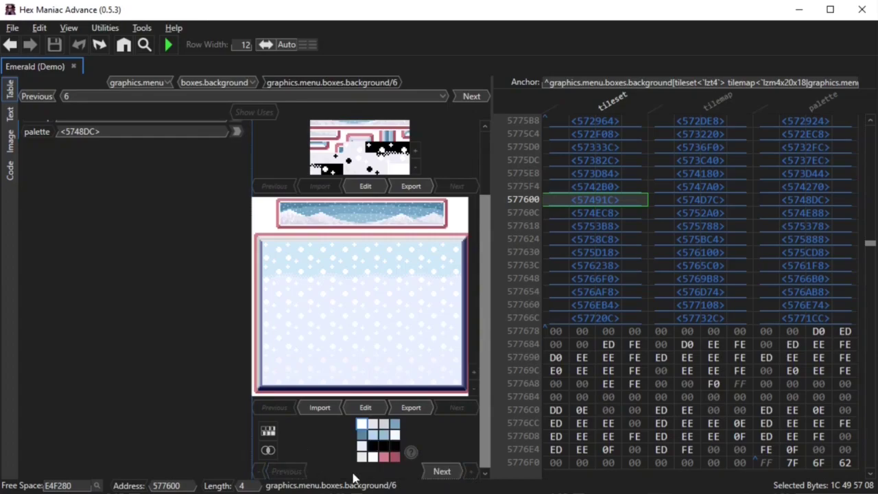
pyautogui.click(569, 277)
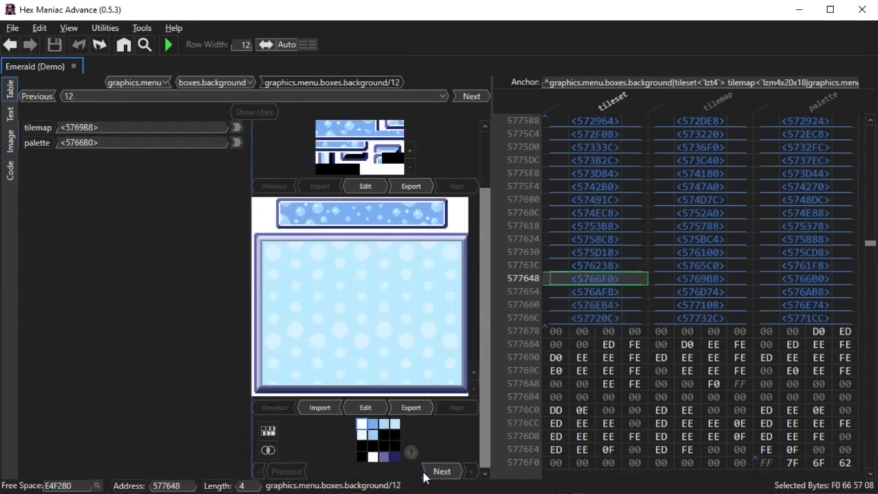
pyautogui.click(435, 471)
pyautogui.click(304, 471)
# Step: Import the Zoroark box background PNG into the tilemap of box background entry 14
pyautogui.click(564, 278)
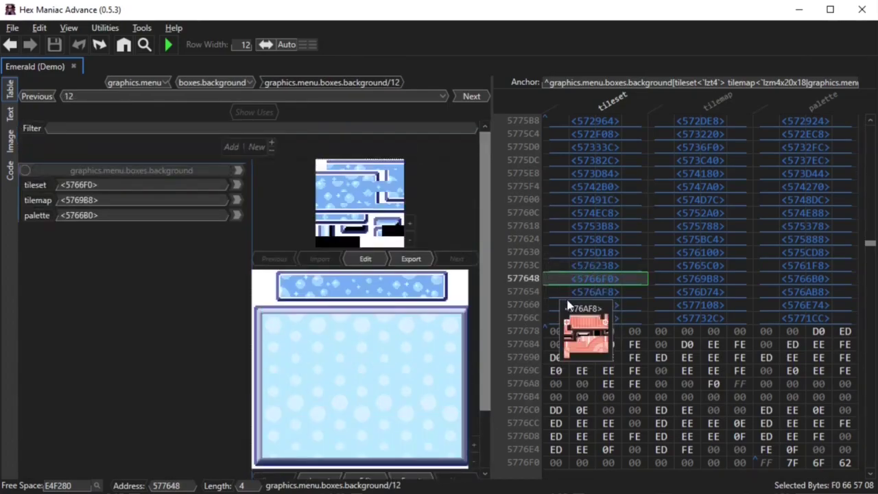
pyautogui.click(568, 304)
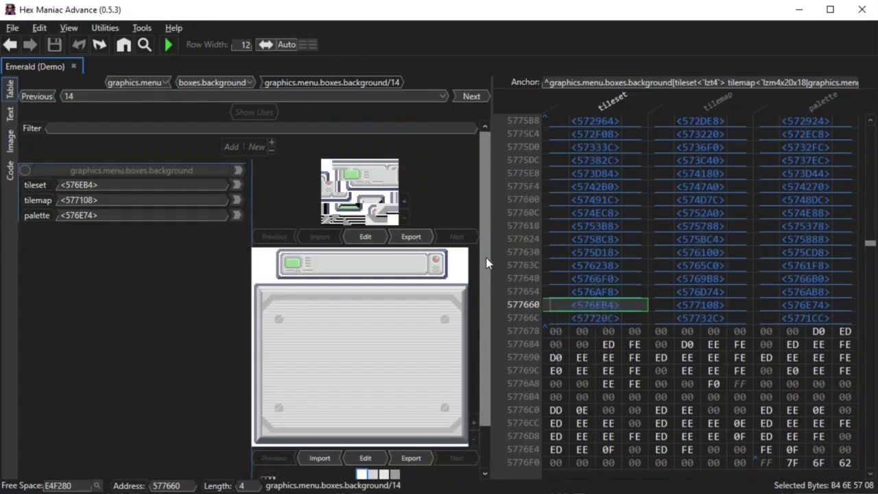
pyautogui.moveTo(486, 263); pyautogui.dragTo(493, 238)
pyautogui.moveTo(495, 193); pyautogui.dragTo(488, 245)
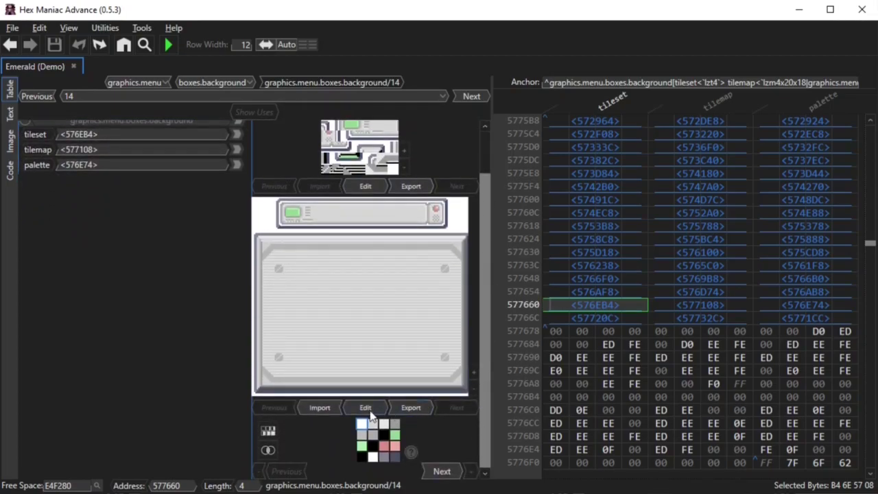
pyautogui.click(319, 410)
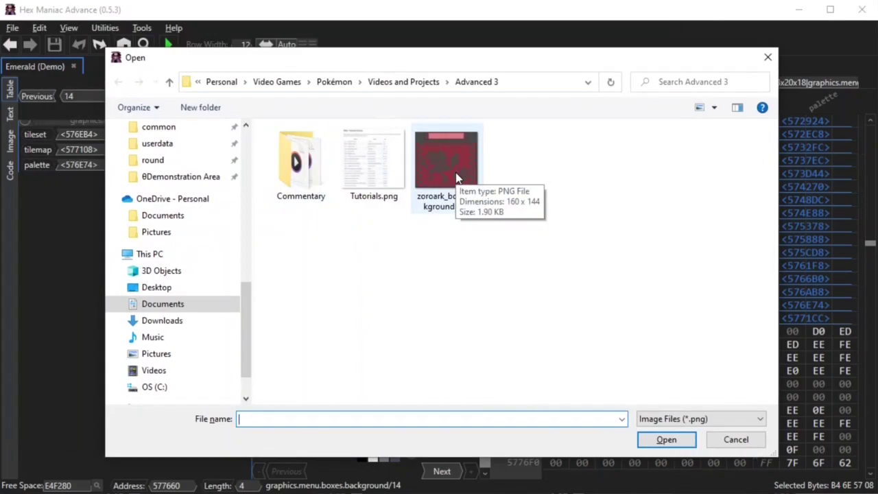
pyautogui.doubleClick(457, 175)
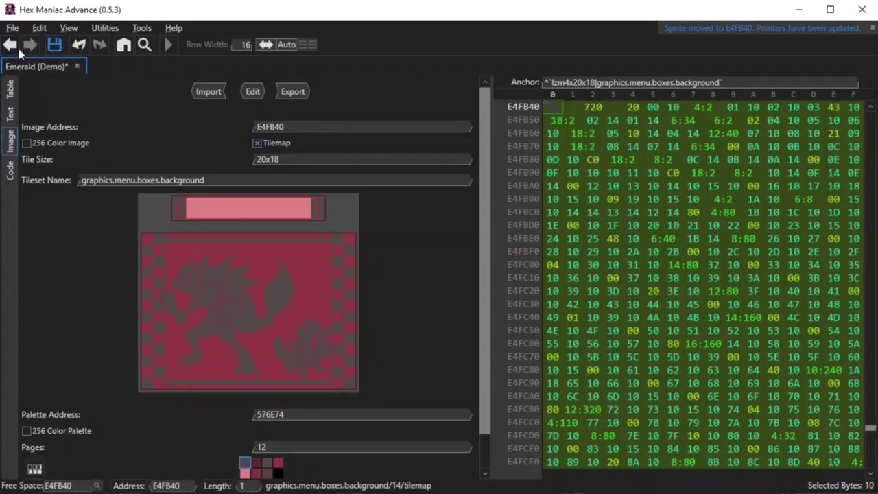
# Step: Return to the box background table and compare entry 13 with the imported tileset, tilemap and palette of entry 14
pyautogui.click(10, 44)
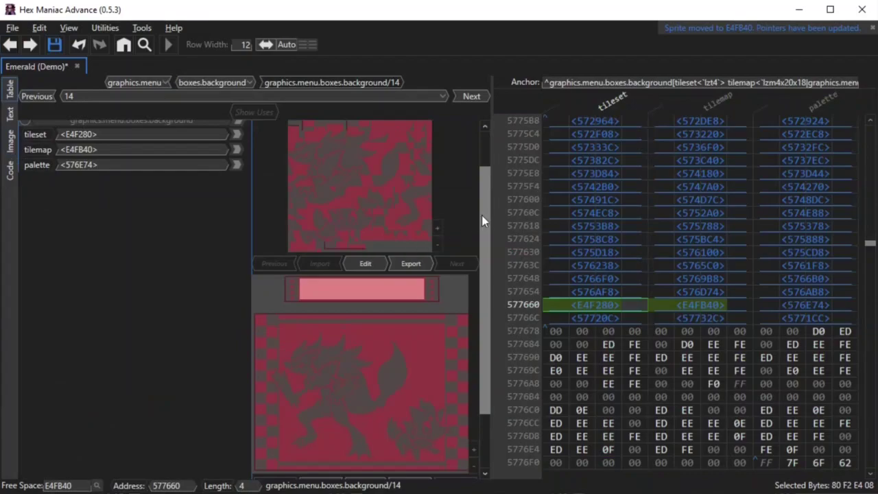
pyautogui.click(603, 294)
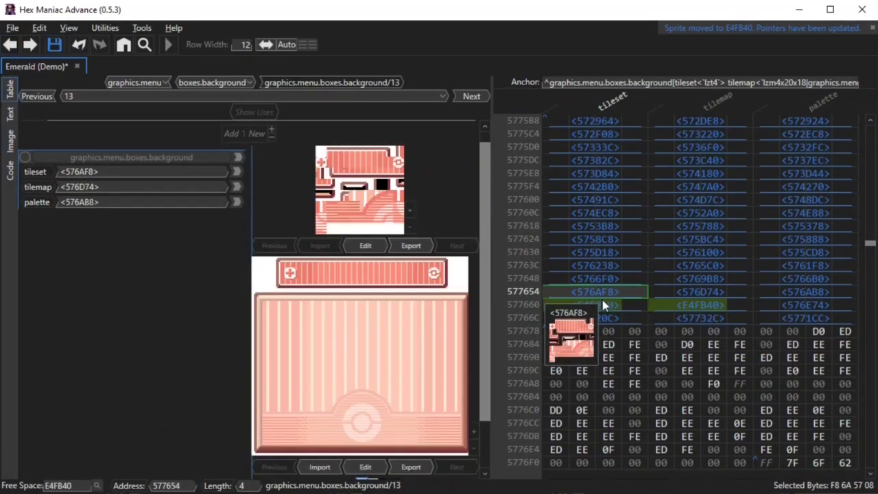
pyautogui.click(603, 304)
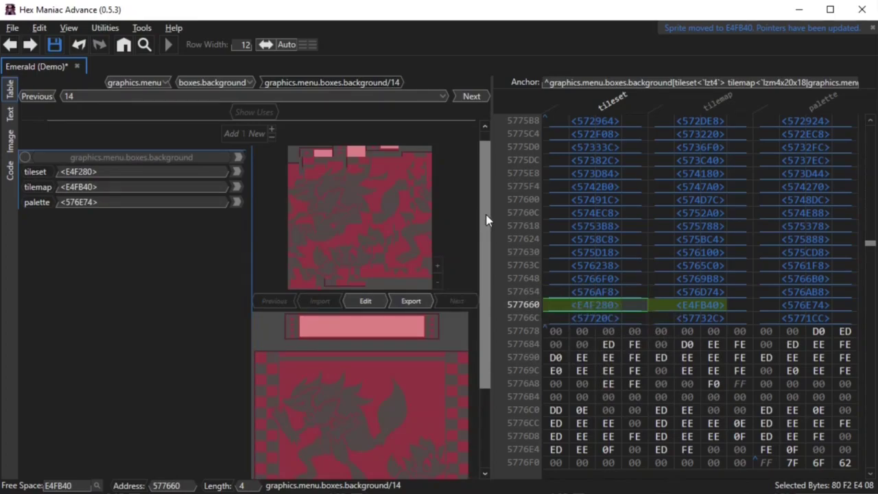
pyautogui.moveTo(486, 214); pyautogui.dragTo(486, 251)
pyautogui.scroll(-2, 486, 252)
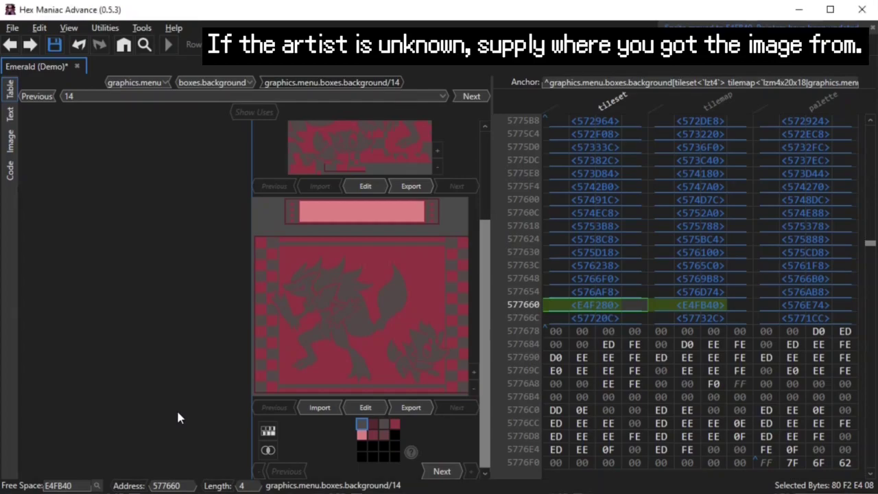
# Step: Open entry 14's tilemap in the image editor and change the black palette colour in the third row's second slot to bright yellow
pyautogui.click(374, 410)
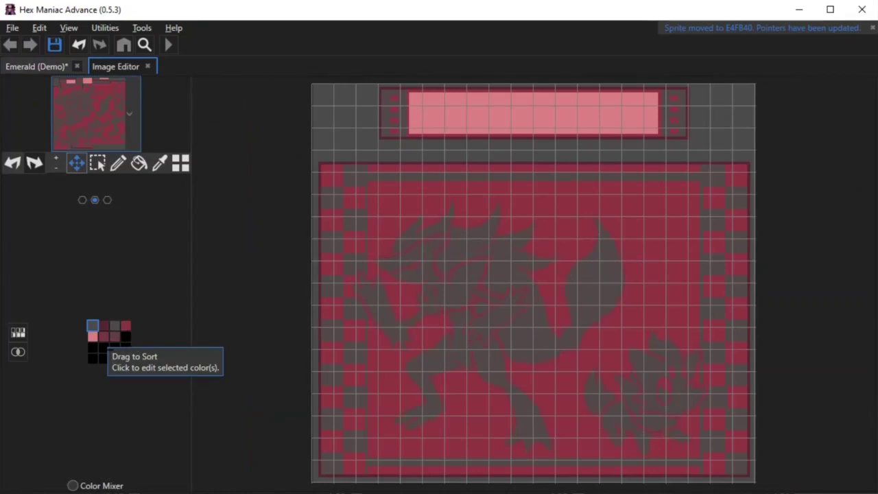
pyautogui.click(104, 348)
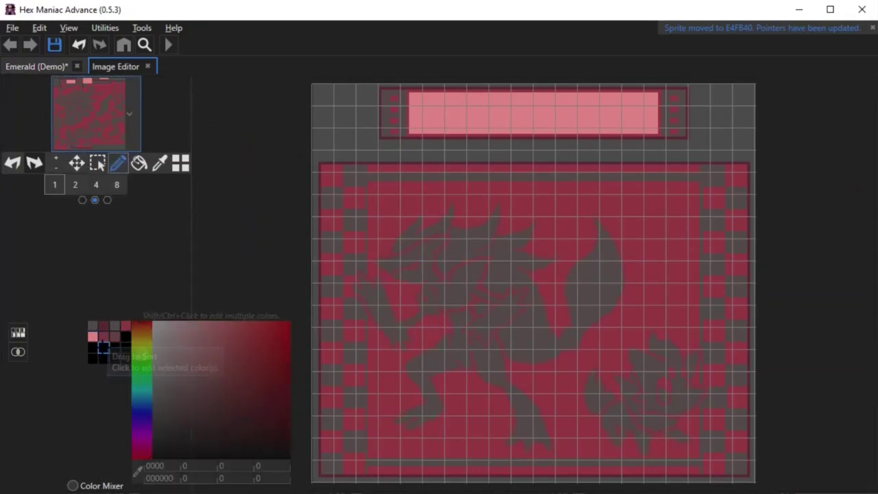
pyautogui.click(142, 345)
pyautogui.moveTo(265, 337); pyautogui.dragTo(293, 310)
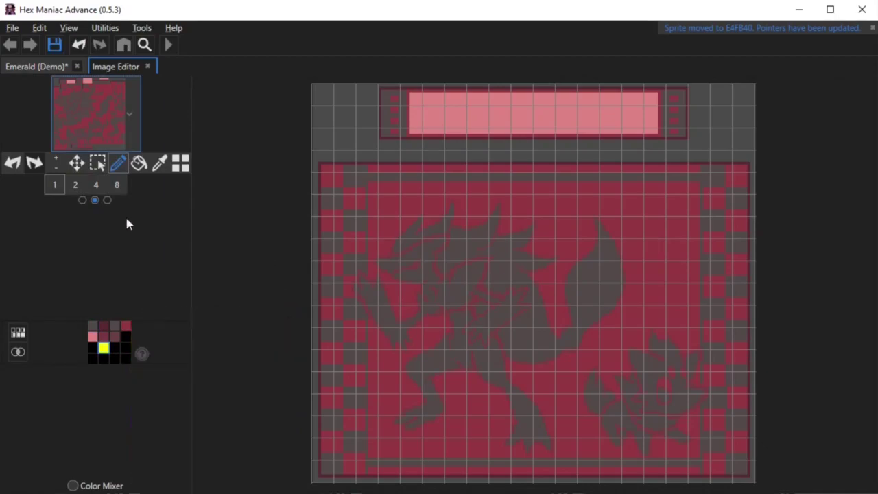
# Step: Write the credit "The Spriters Resource" in yellow 1-pixel pencil strokes above the large Pokémon's tail
pyautogui.moveTo(539, 185); pyautogui.dragTo(559, 198)
pyautogui.moveTo(561, 191); pyautogui.dragTo(668, 198)
pyautogui.scroll(2, 591, 199)
pyautogui.moveTo(672, 185); pyautogui.dragTo(701, 184)
pyautogui.hotkey('ctrl', 'z')
pyautogui.hotkey('ctrl', 'y')
pyautogui.moveTo(578, 232)
pyautogui.mouseDown()
pyautogui.moveTo(647, 218)
pyautogui.moveTo(671, 232)
pyautogui.mouseUp()
pyautogui.hotkey('ctrl', 'z')
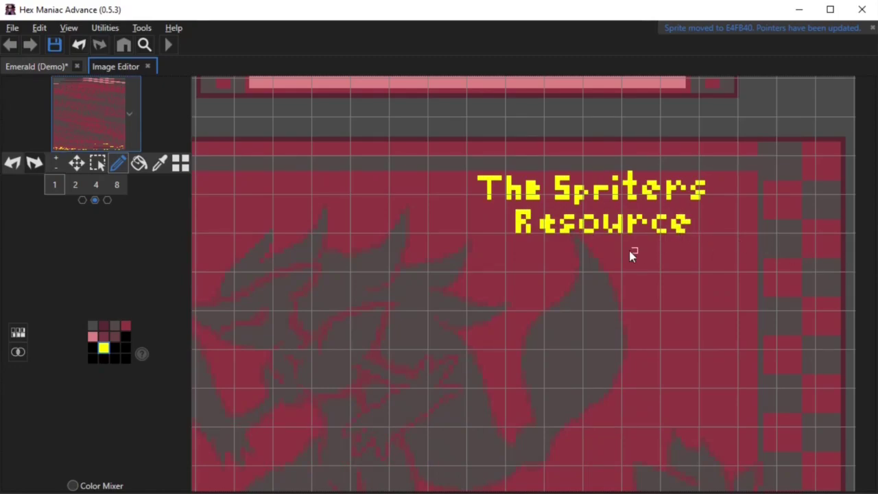
pyautogui.scroll(-3, 631, 252)
pyautogui.scroll(1, 611, 256)
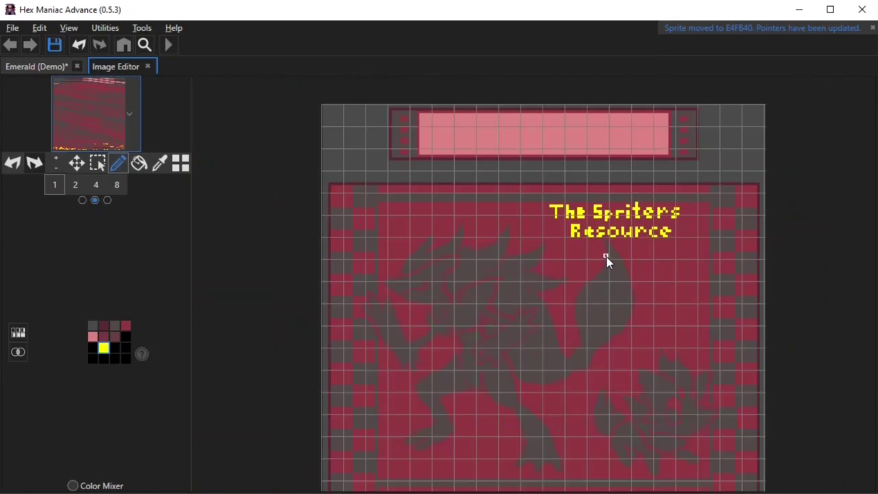
# Step: Save the ROM, run it in the mGBA emulator, and open DEPOSIT POKéMON from the in-game PC
pyautogui.click(55, 46)
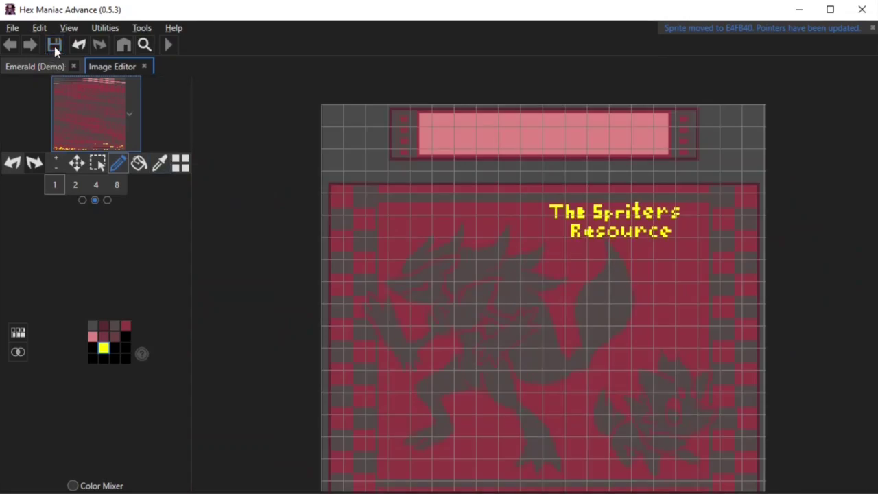
pyautogui.press('F5')
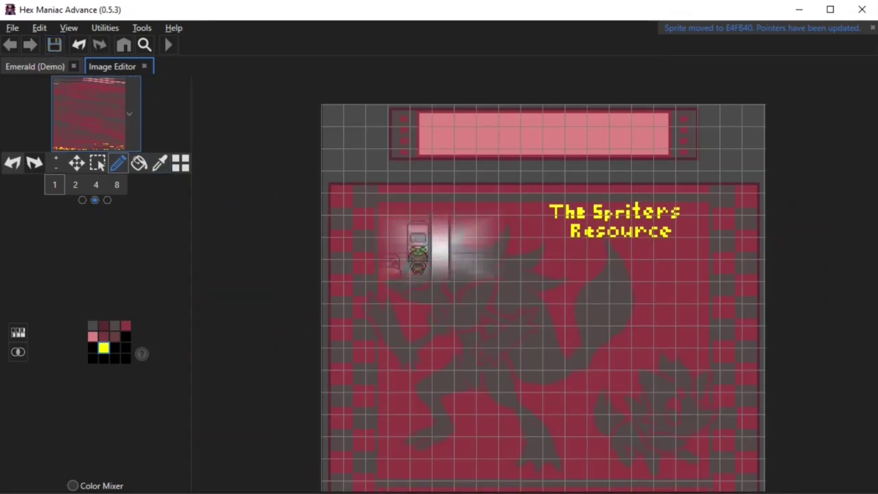
pyautogui.press('x')
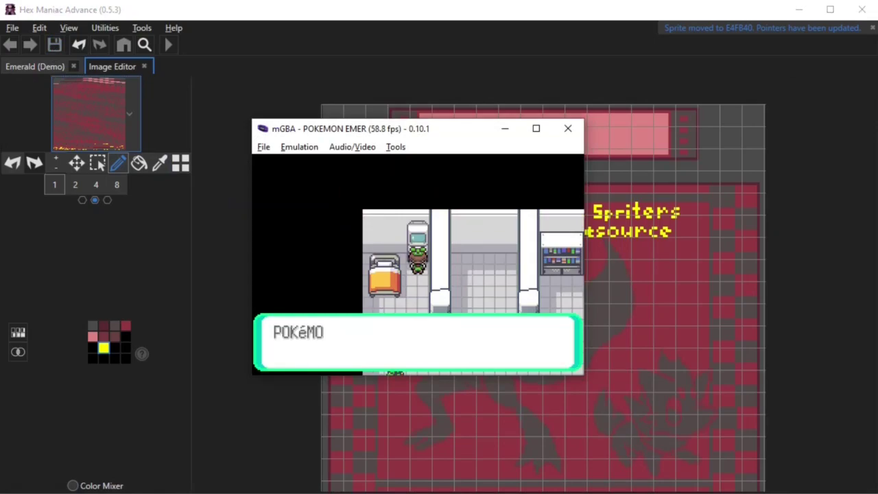
pyautogui.press('Down')
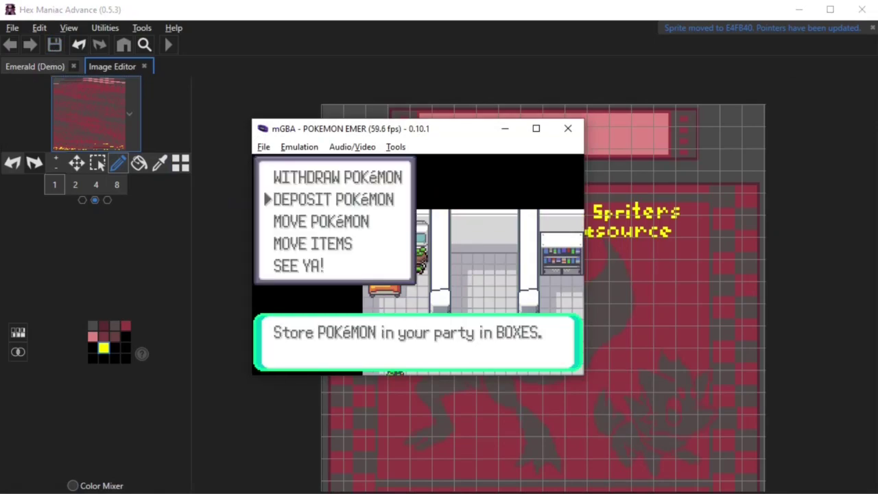
pyautogui.press('x')
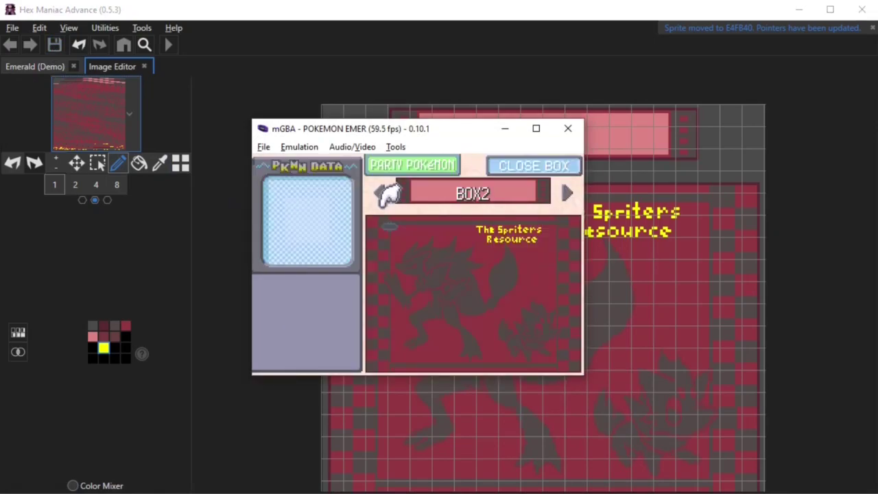
# Step: Inspect the new background in BOX2 and compare it with the neighbouring BOX3 in the running game
pyautogui.press('Down')
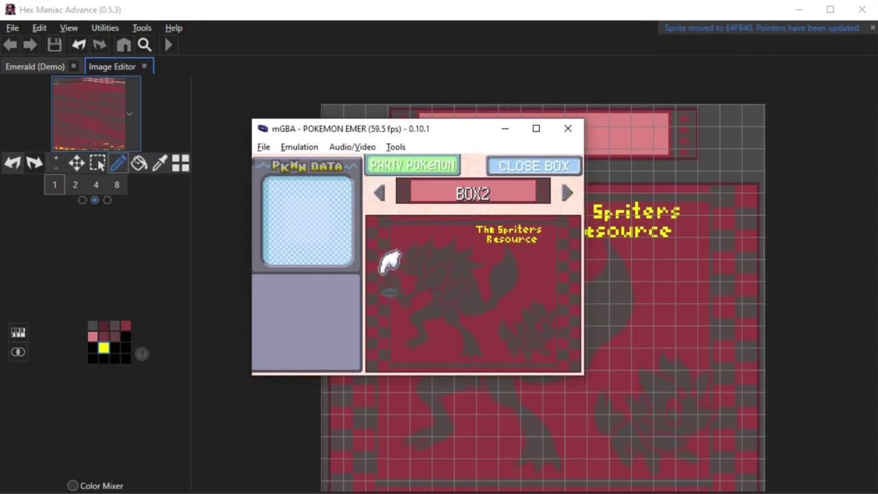
pyautogui.press('Up')
pyautogui.press('Left')
pyautogui.press('Right')
pyautogui.press('Right')
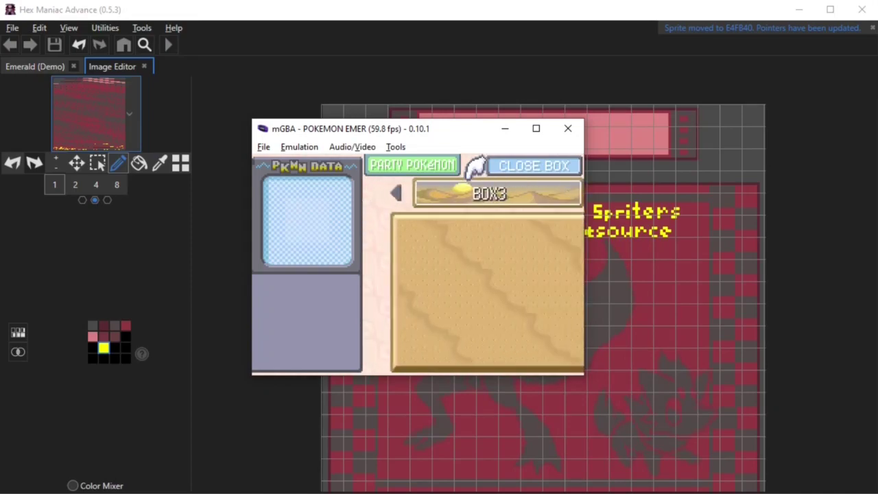
pyautogui.press('Left')
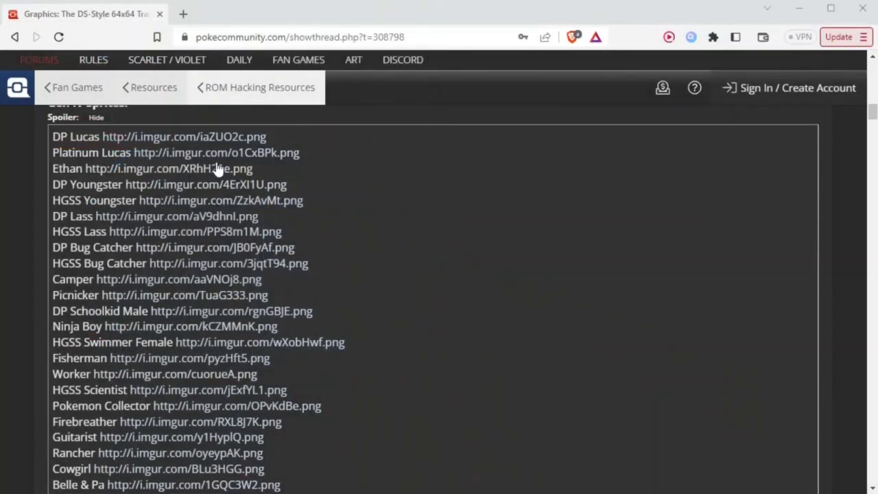
# Step: In the browser, open the DP Lucas sprite link in a new tab and save the image as Lucas in the θDemonstration Area folder
pyautogui.rightClick(198, 138)
pyautogui.click(201, 141)
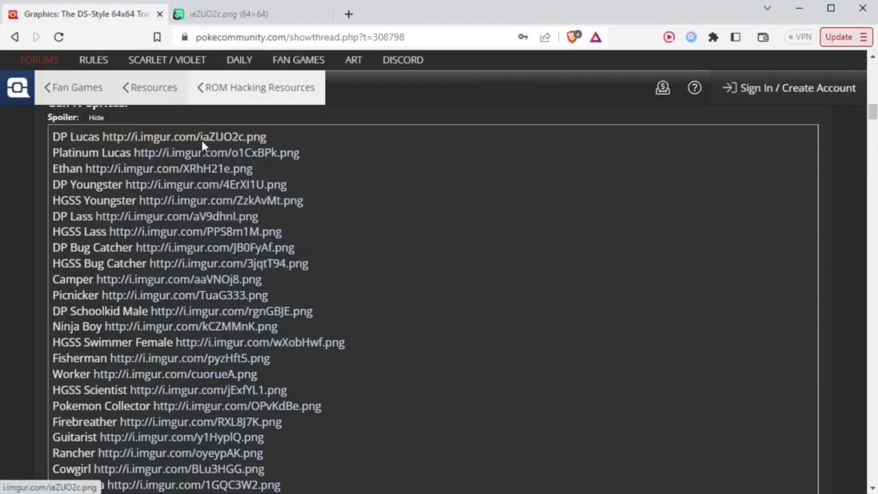
pyautogui.click(223, 15)
pyautogui.rightClick(438, 261)
pyautogui.click(451, 288)
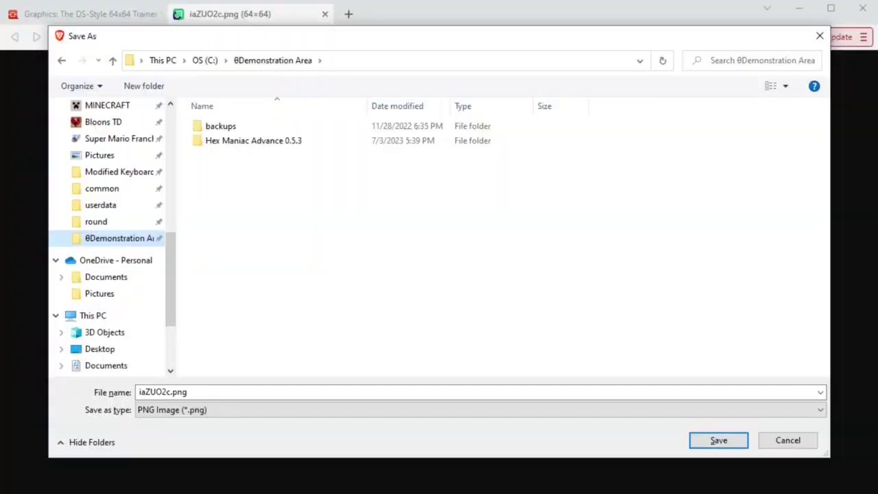
pyautogui.write('Lucas')
pyautogui.click(718, 441)
# Step: Switch to Hex Maniac Advance, open the graphics.trainers.sprites.front table, and select Brendan's entry 71
pyautogui.hotkey('alt', 'Tab')
pyautogui.hotkey('ctrl', 'g')
pyautogui.write('trainer sprite')
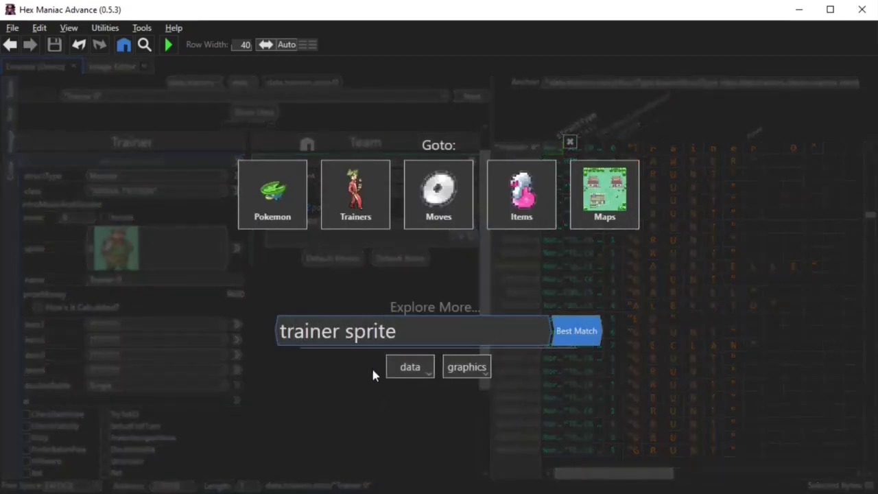
pyautogui.click(453, 376)
pyautogui.click(504, 373)
pyautogui.click(484, 381)
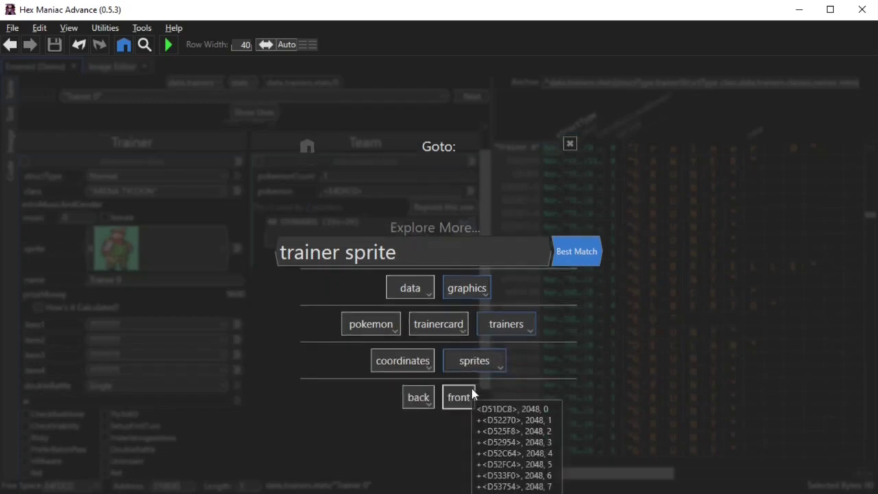
pyautogui.click(459, 396)
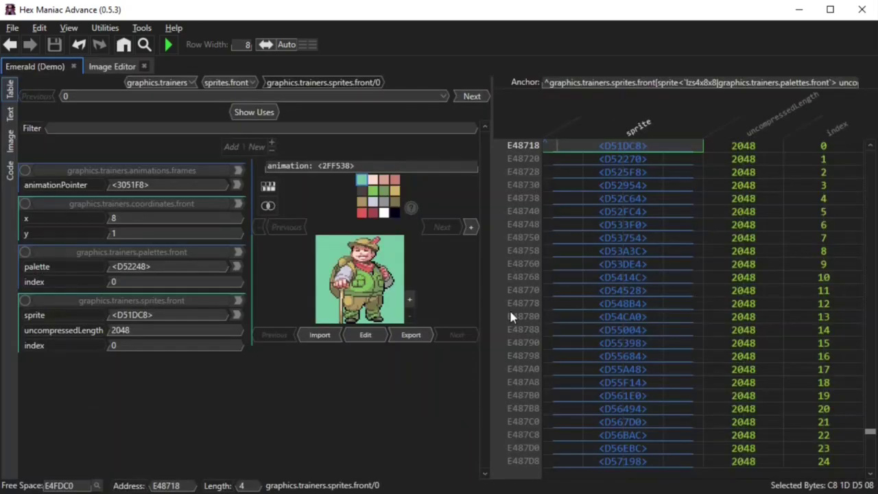
pyautogui.click(632, 158)
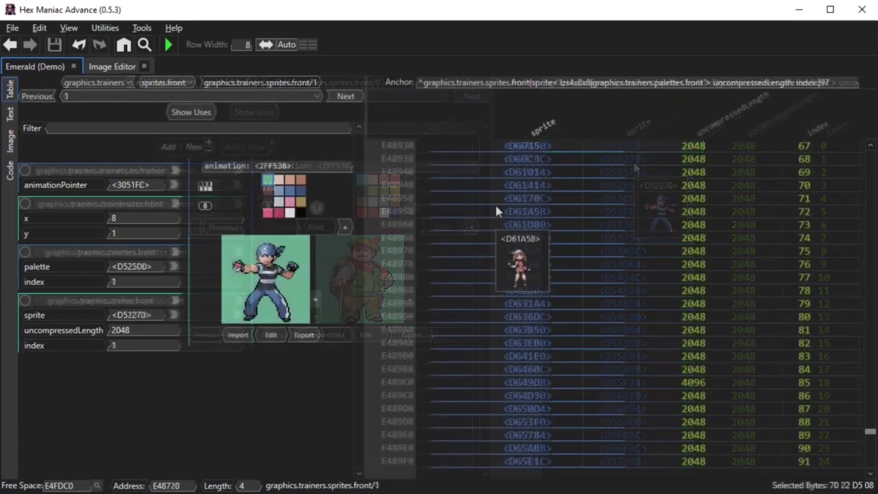
pyautogui.click(495, 197)
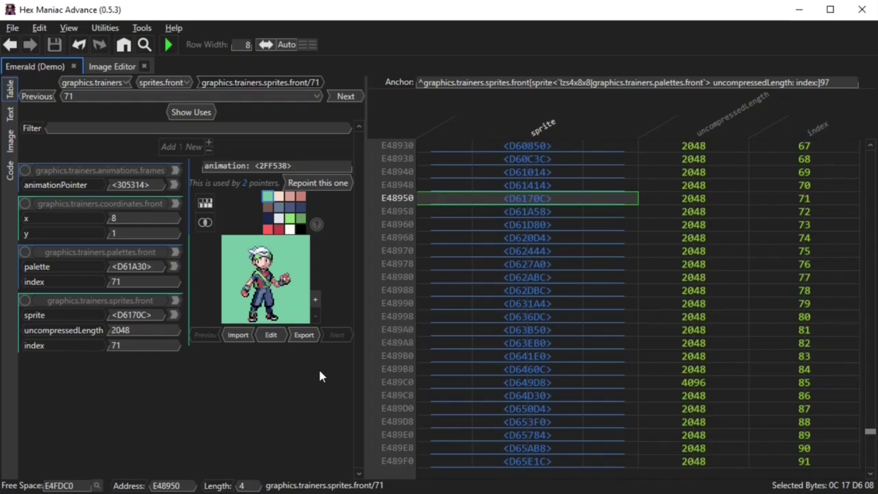
pyautogui.click(236, 335)
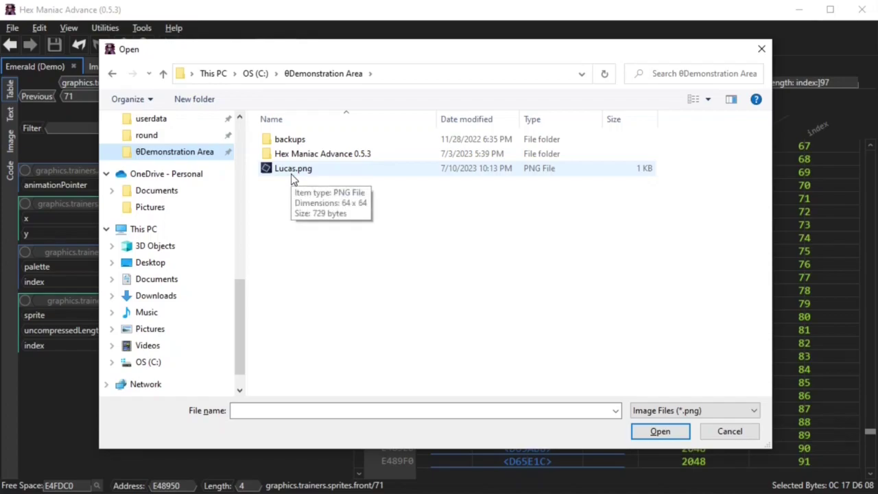
pyautogui.doubleClick(291, 175)
pyautogui.moveTo(0, 148); pyautogui.dragTo(425, 130)
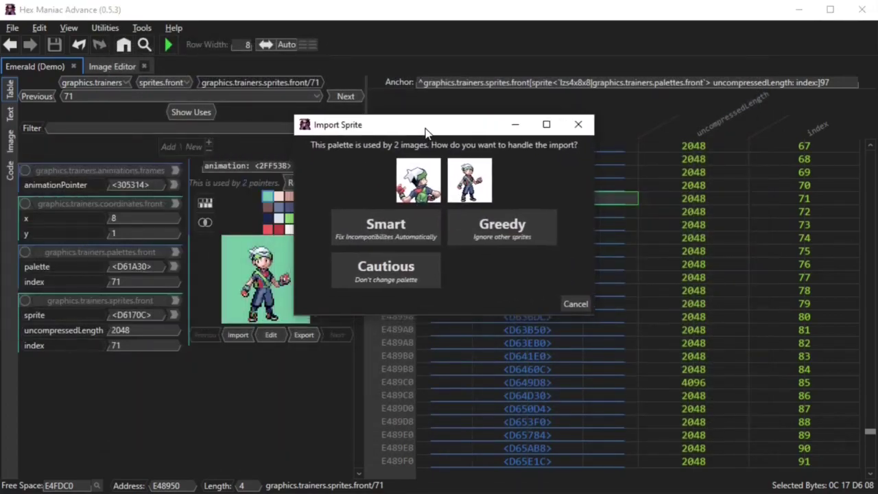
pyautogui.moveTo(426, 129); pyautogui.dragTo(428, 138)
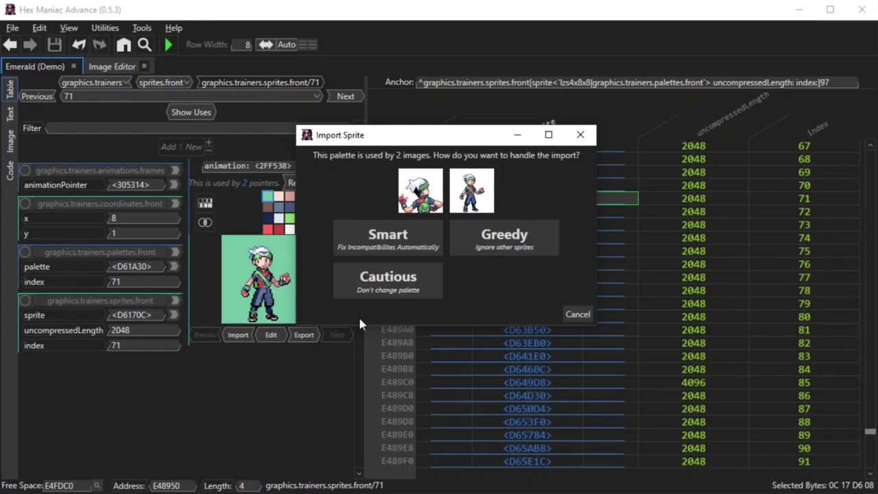
pyautogui.click(581, 316)
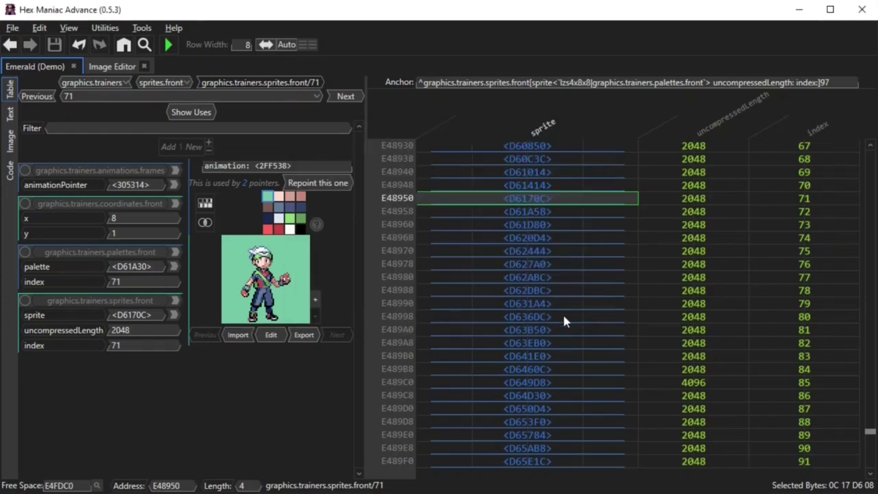
# Step: Repoint Brendan's shared front palette to its own copy and import Lucas.png as the front sprite
pyautogui.click(311, 183)
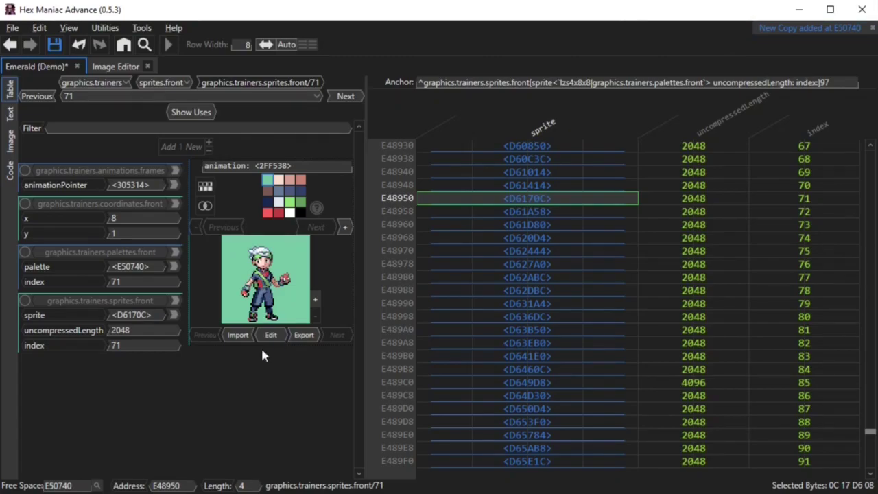
pyautogui.click(237, 335)
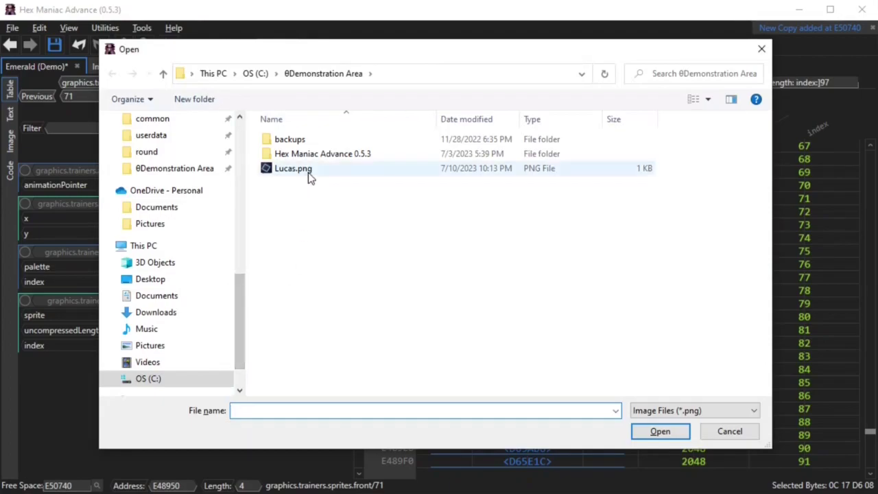
pyautogui.doubleClick(308, 172)
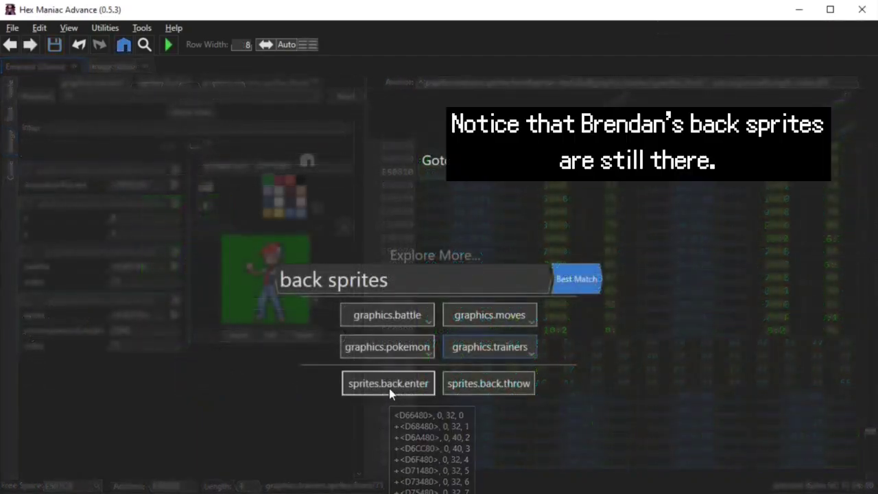
# Step: Check Brendan's sprites in the back.enter and back.throw tables, and compare the BOY and GIRL choices in the running game
pyautogui.click(389, 388)
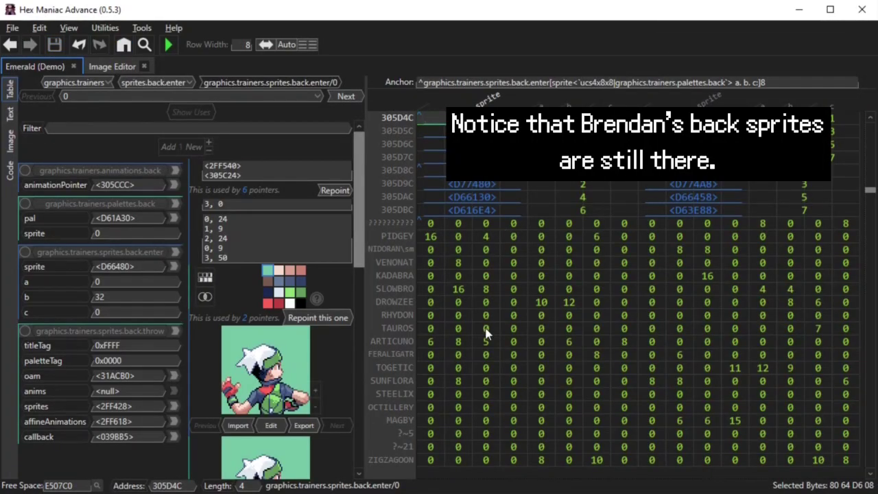
pyautogui.hotkey('ctrl', 'g')
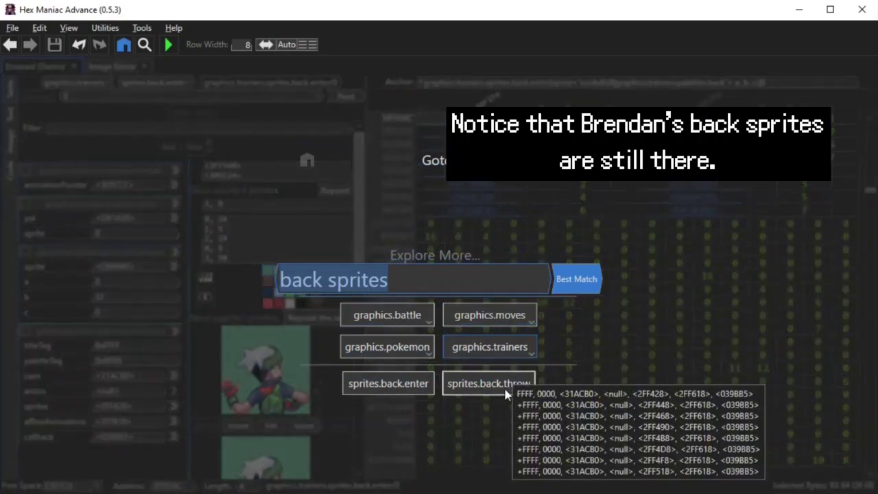
pyautogui.click(504, 386)
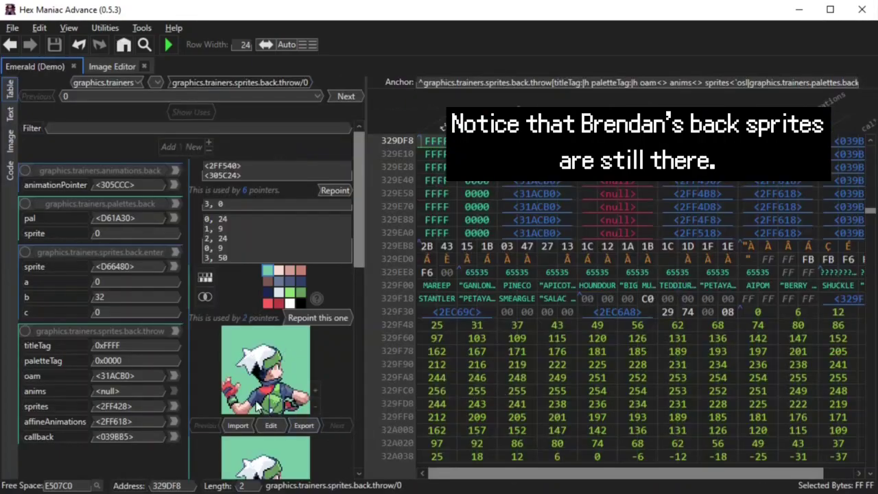
pyautogui.scroll(-4, 332, 397)
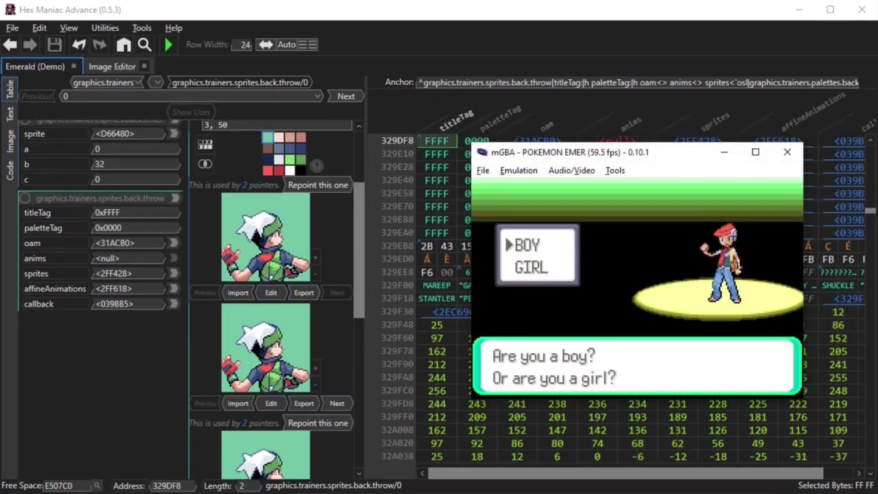
pyautogui.press('Down')
pyautogui.press('Up')
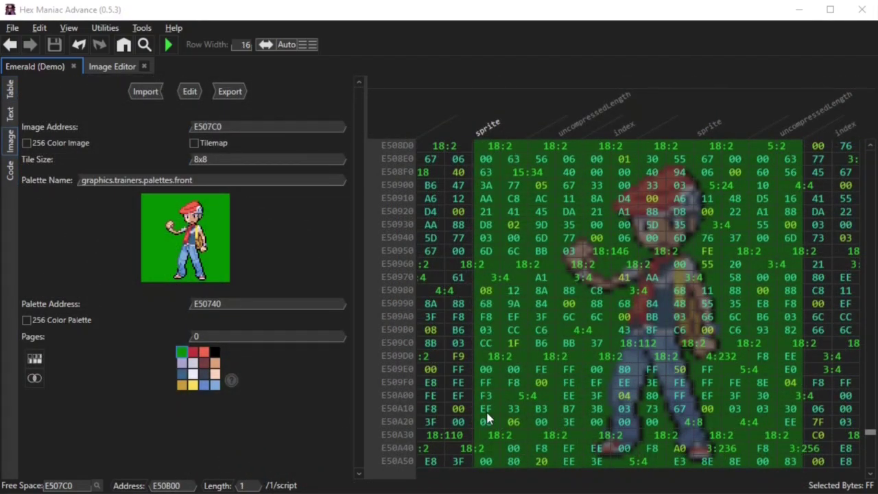
# Step: Create the ASCII anchor ^comments.LucasSprite`asc`32 at address E50B00 in the free space after the imported sprite
pyautogui.click(607, 251)
pyautogui.scroll(-8, 521, 274)
pyautogui.click(433, 290)
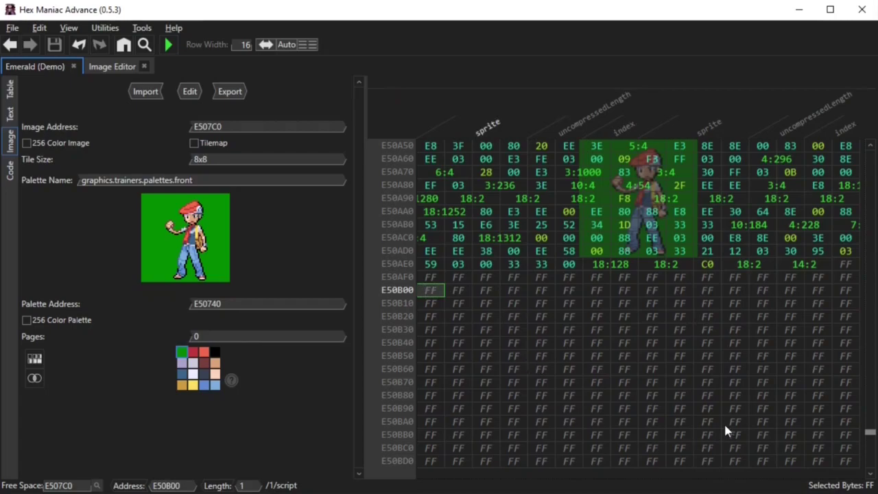
pyautogui.write('^')
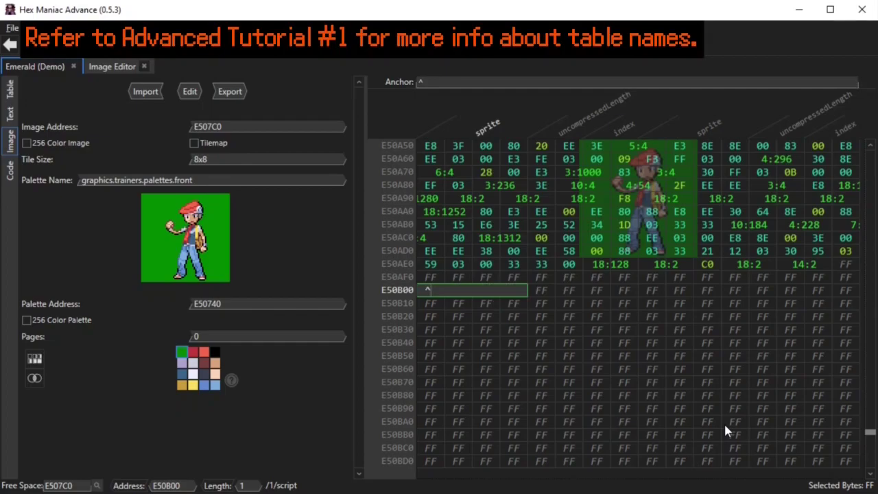
pyautogui.write('comments.')
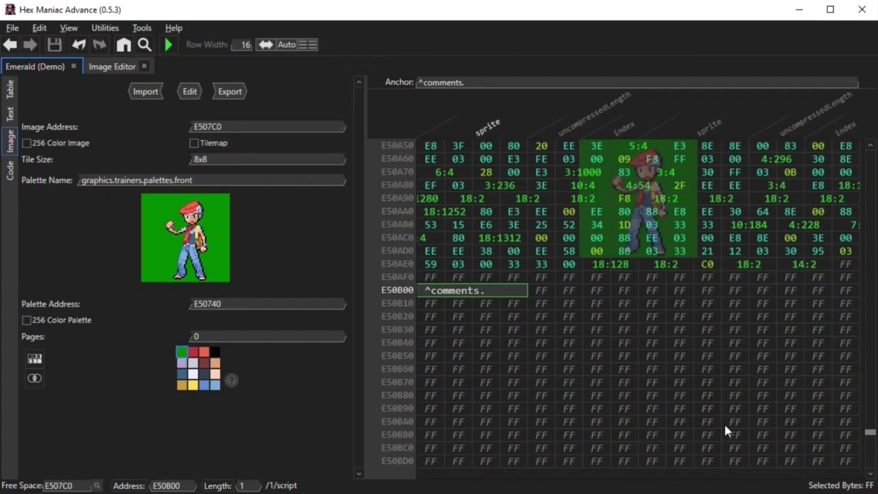
pyautogui.write('LucasSprite')
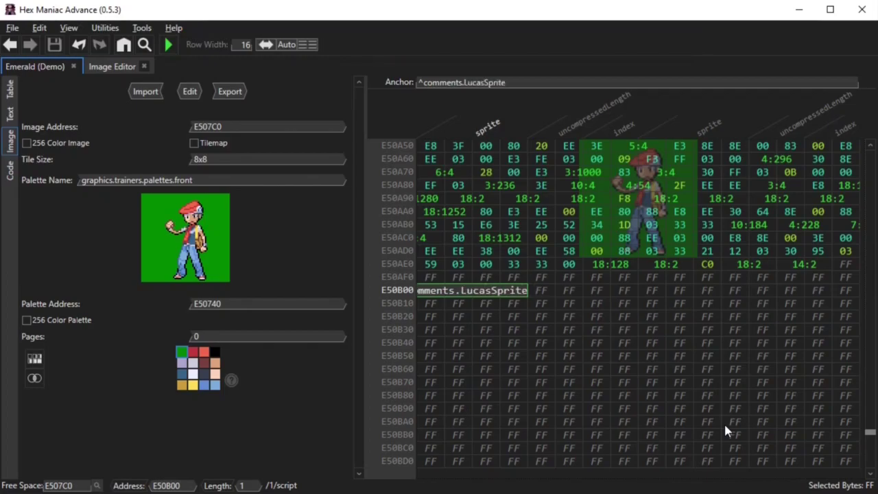
pyautogui.write('`as')
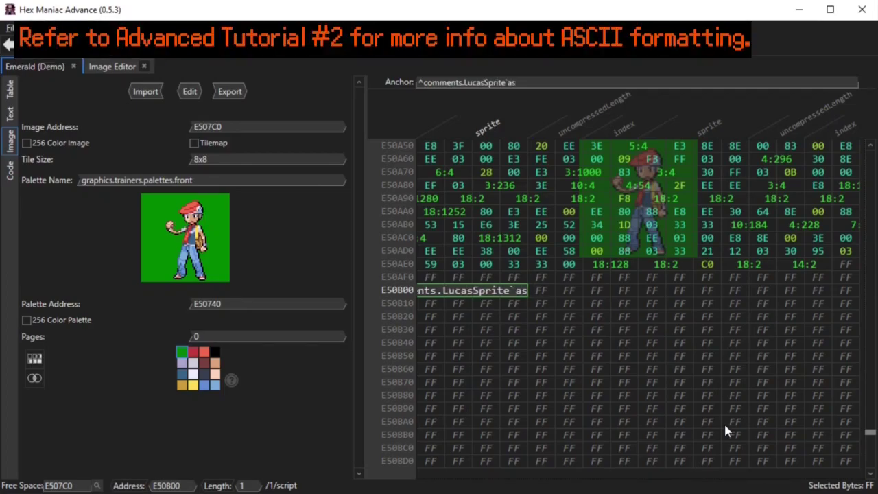
pyautogui.write('c`32')
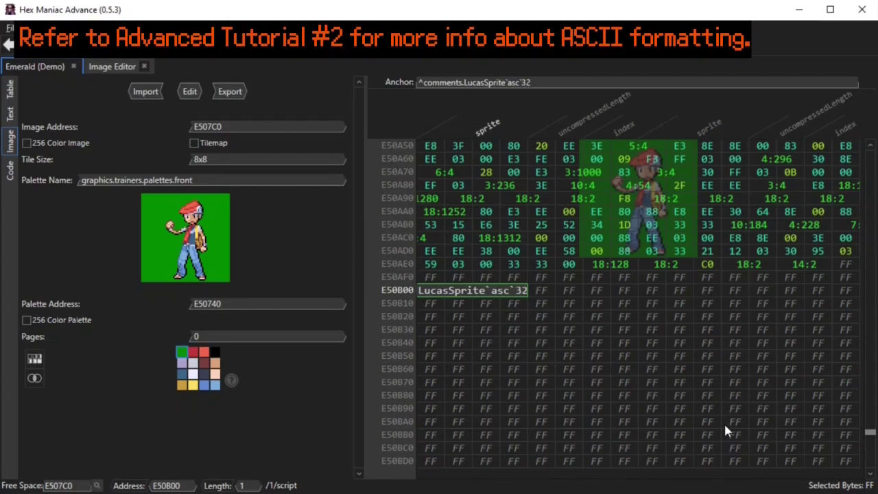
pyautogui.click(459, 342)
# Step: Replace the comment's placeholder content with "Credit to" followed by the sprite artist's name and a colon
pyautogui.click(339, 236)
pyautogui.hotkey('ctrl', 'a')
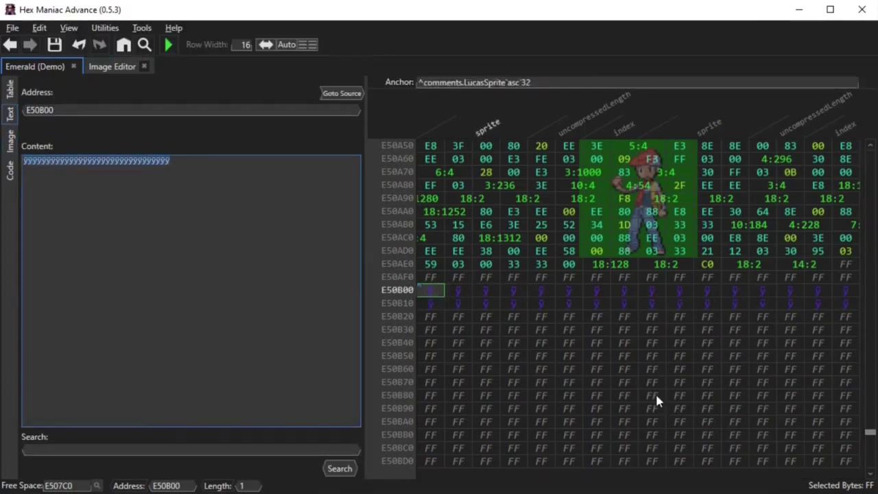
pyautogui.write('Credit to MrDollSteak:')
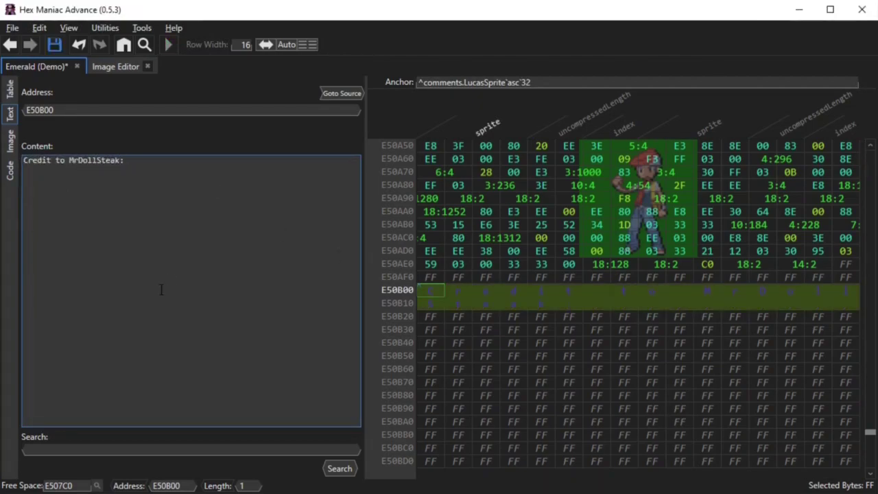
# Step: Extend the LucasSprite comment's ASCII length to 96 in its anchor
pyautogui.click(523, 83)
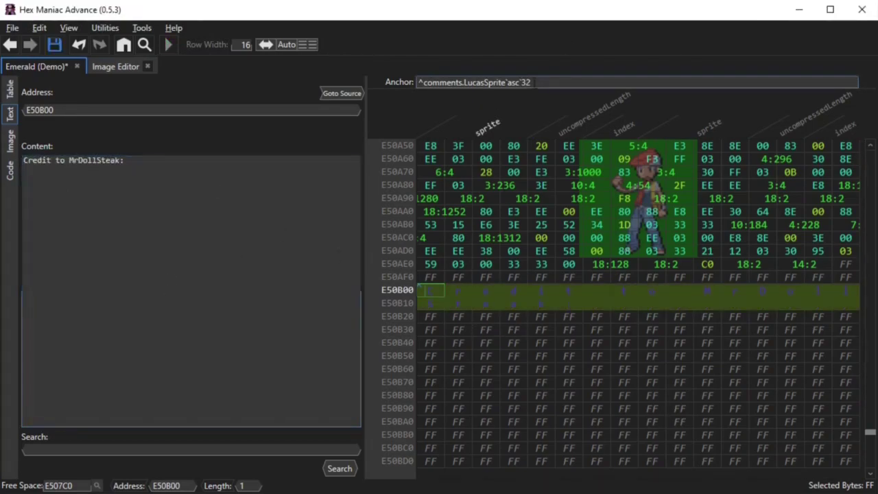
pyautogui.moveTo(525, 83); pyautogui.dragTo(535, 83)
pyautogui.write('96')
pyautogui.click(171, 161)
pyautogui.click(131, 161)
pyautogui.hotkey('shift', 'End')
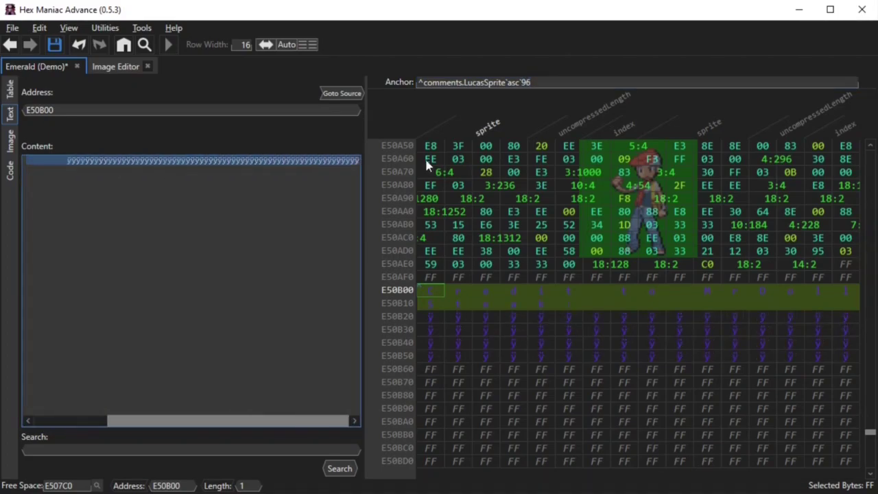
pyautogui.write('https://www.pokecommunity.com/showthread.php?t=308798')
pyautogui.click(541, 409)
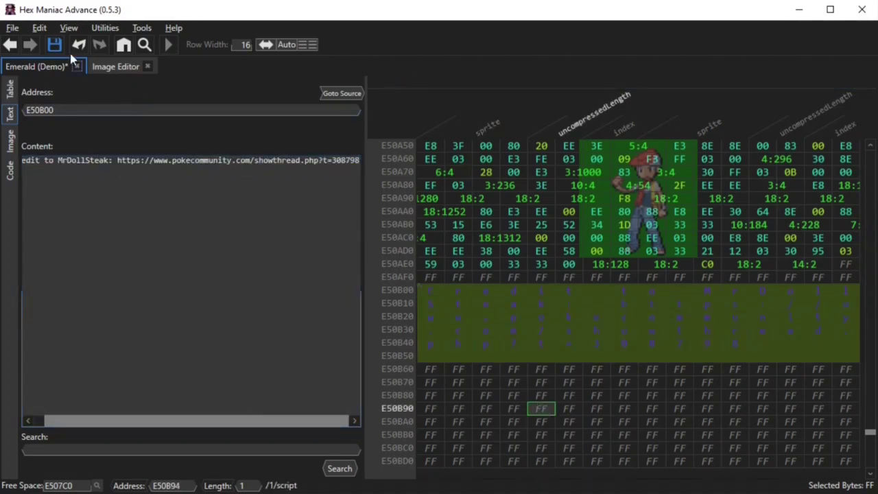
# Step: Find the Pokémon graphics, open the graphics.pokemon.sprites.front table, and select CHARIZARD
pyautogui.hotkey('ctrl', 'g')
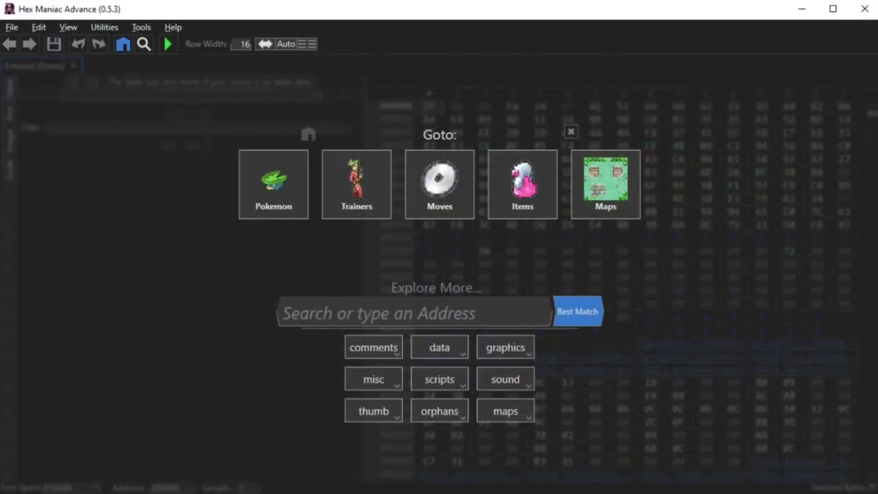
pyautogui.click(353, 300)
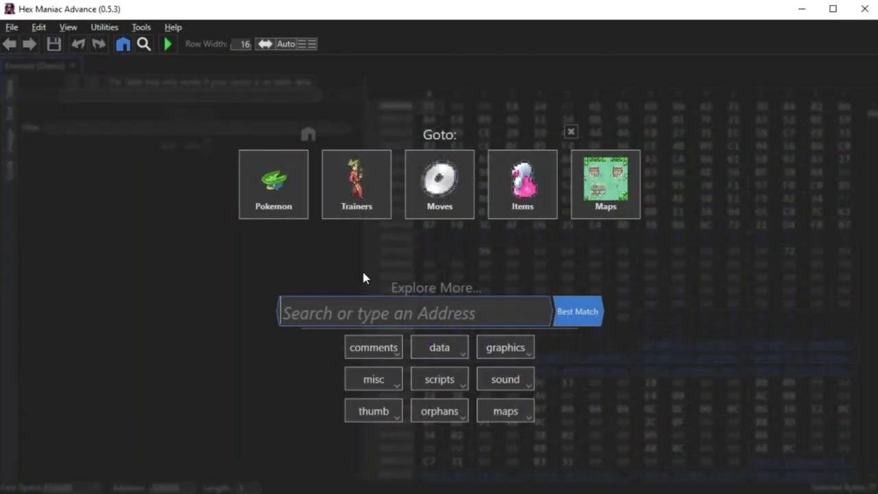
pyautogui.write('pokemon')
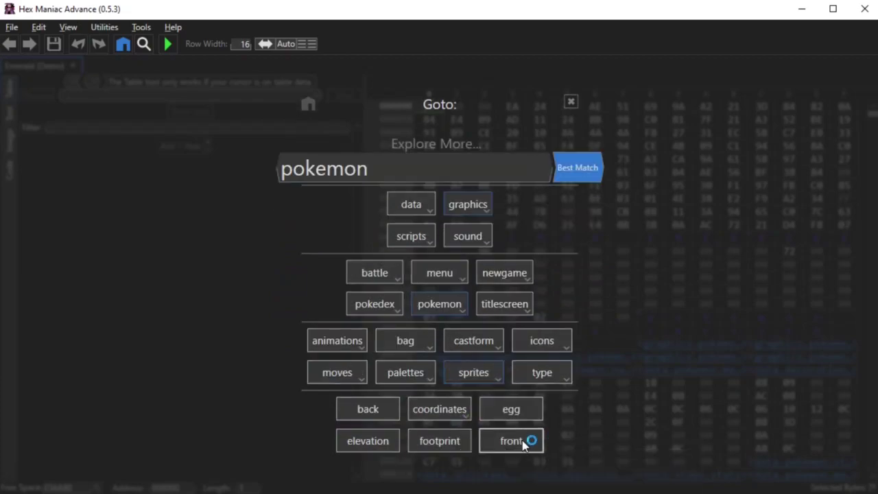
pyautogui.click(522, 439)
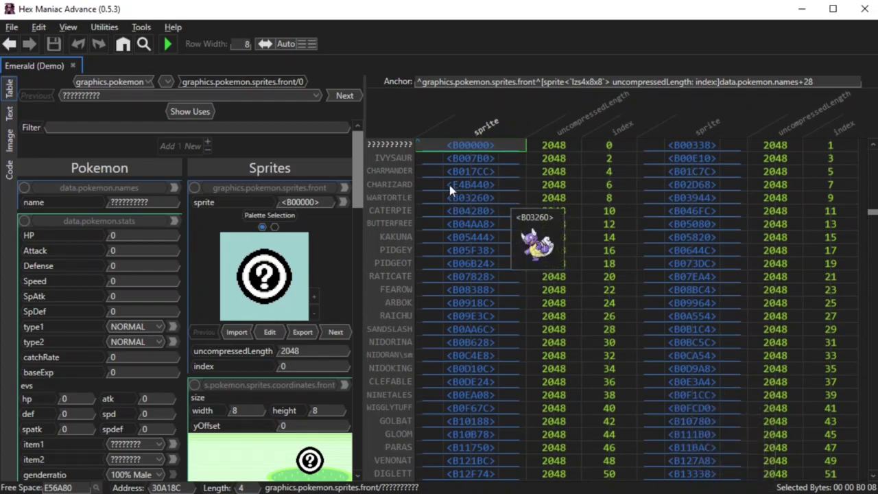
pyautogui.click(364, 186)
pyautogui.moveTo(361, 183)
pyautogui.mouseDown()
pyautogui.moveTo(361, 220)
pyautogui.moveTo(366, 182)
pyautogui.mouseUp()
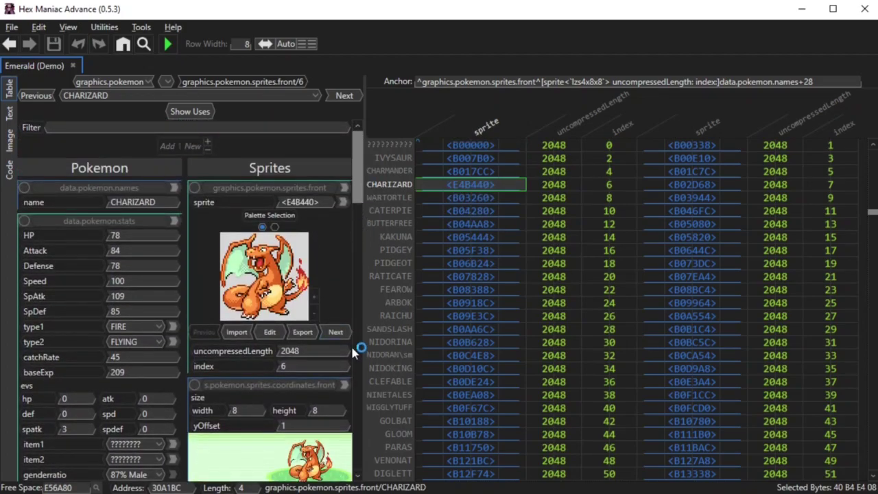
# Step: Look through CHARIZARD's sprite entries, including the front sprite, back sprite, palettes and icon
pyautogui.scroll(-3, 355, 208)
pyautogui.scroll(-12, 355, 209)
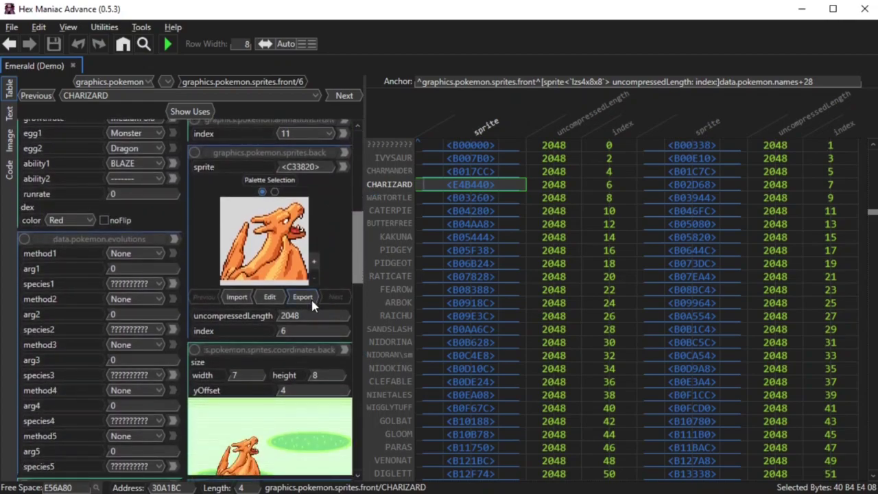
pyautogui.scroll(-12, 355, 319)
pyautogui.scroll(-7, 355, 319)
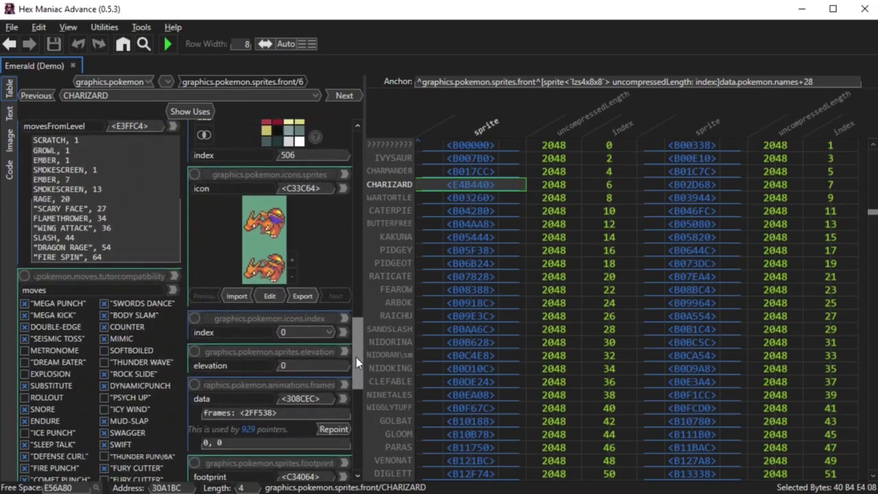
pyautogui.moveTo(361, 345); pyautogui.dragTo(363, 148)
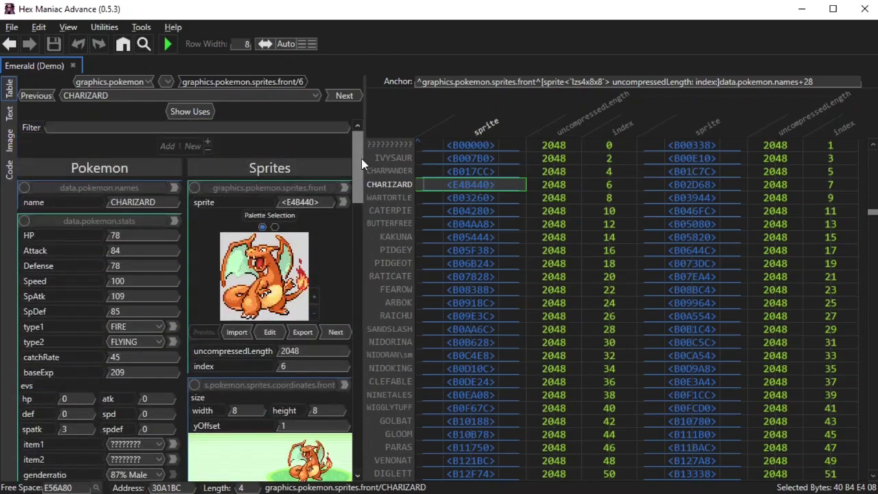
# Step: Export CHARIZARD's front sprite as a single page to a PNG named "Charizard front" in the θDemonstration Area folder
pyautogui.click(301, 329)
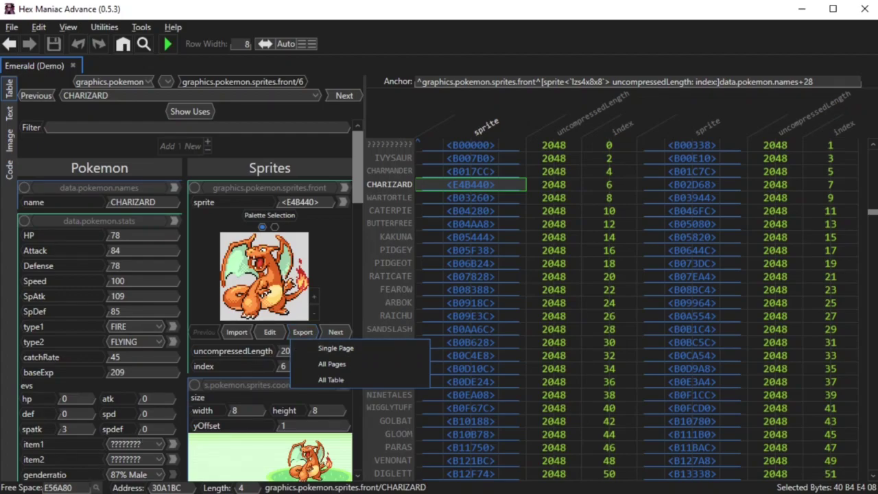
pyautogui.click(413, 330)
pyautogui.click(306, 332)
pyautogui.click(309, 347)
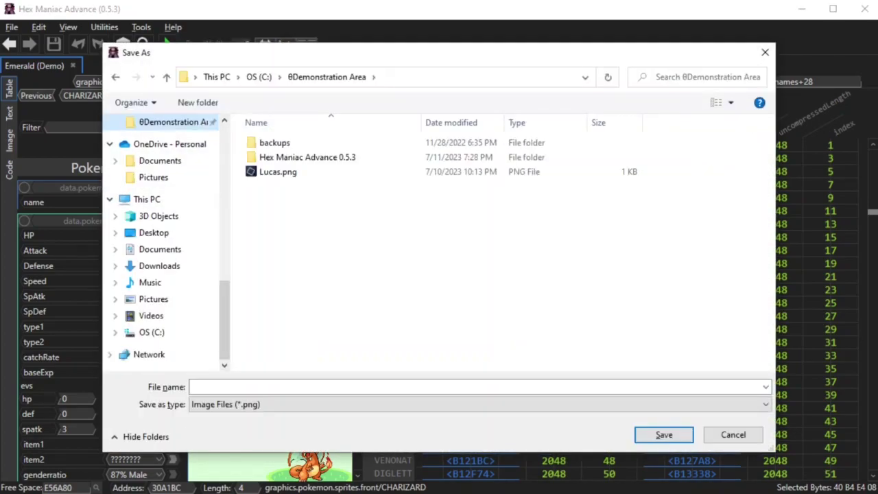
pyautogui.click(259, 385)
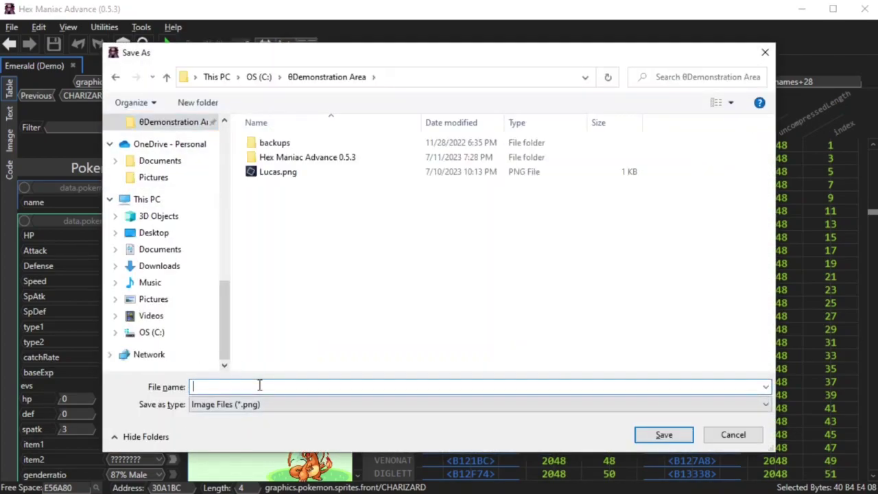
pyautogui.write('Charizard fron')
pyautogui.press('BackSpace')
pyautogui.press('BackSpace')
pyautogui.write('ront')
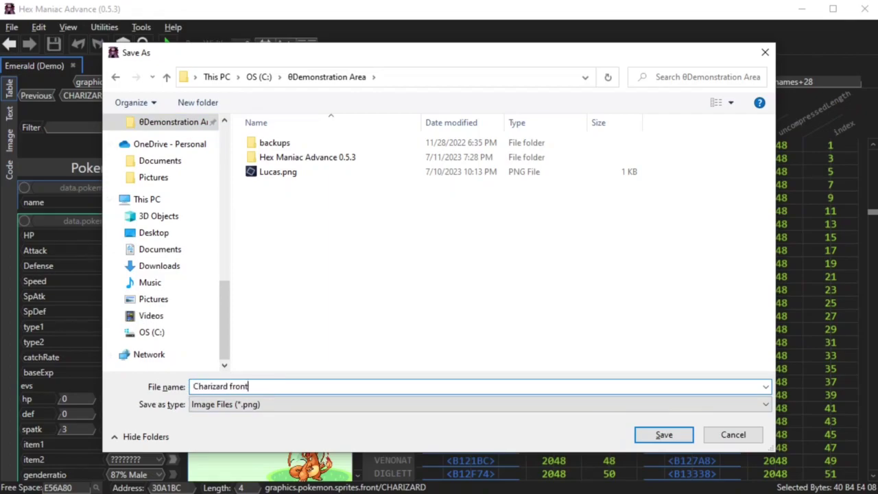
pyautogui.press('Return')
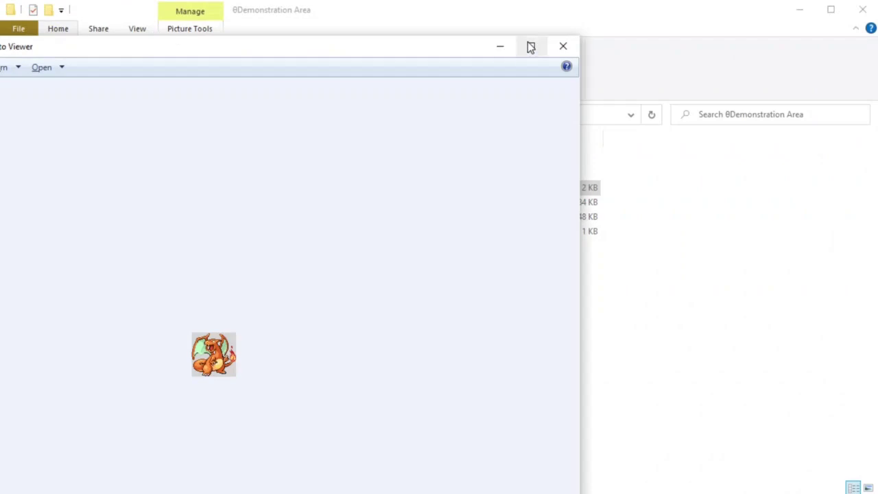
# Step: Inspect the exported Charizard front.png enlarged in Windows Photo Viewer, and return to Hex Maniac Advance
pyautogui.moveTo(582, 36); pyautogui.dragTo(335, 346)
pyautogui.moveTo(96, 360); pyautogui.dragTo(446, 85)
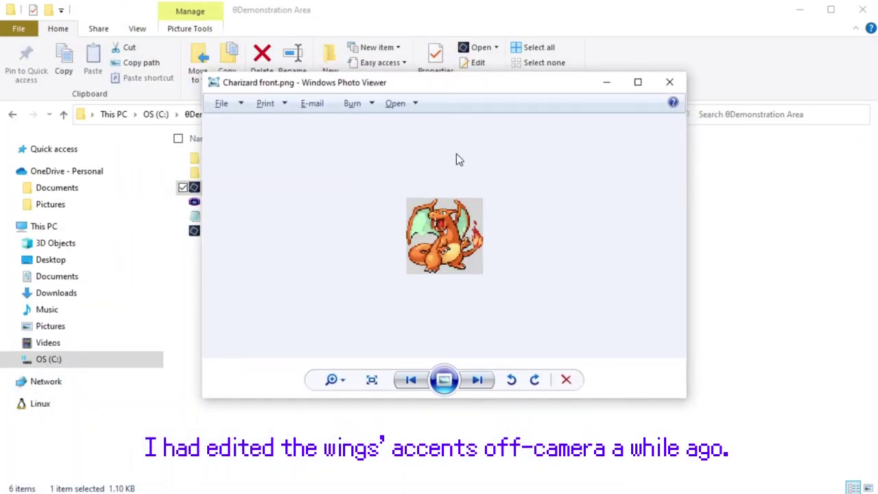
pyautogui.scroll(3, 456, 153)
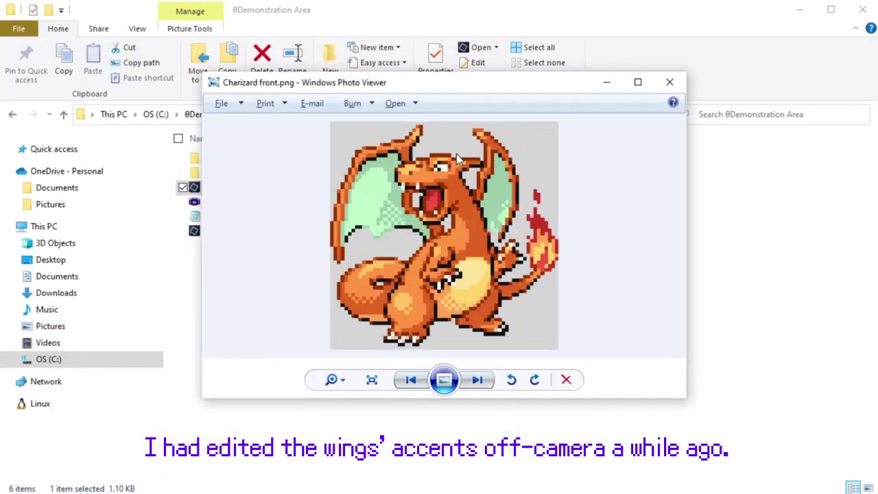
pyautogui.click(669, 83)
pyautogui.click(799, 11)
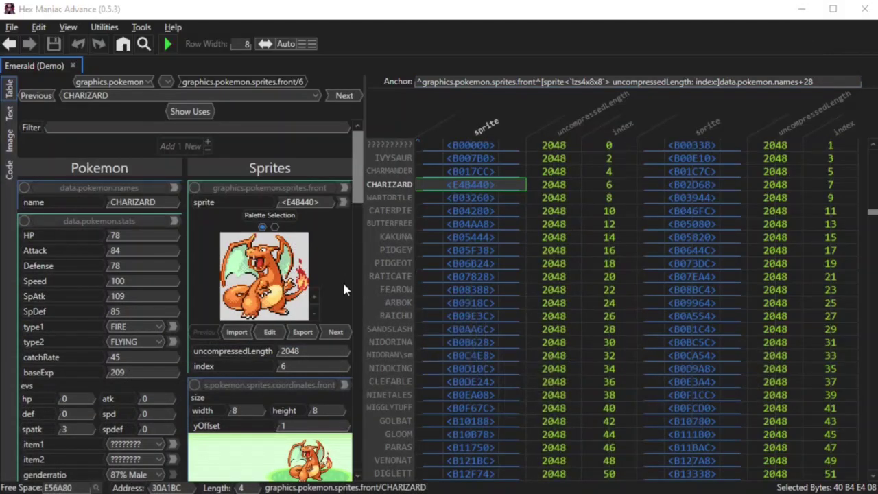
# Step: Export all pages of CHARIZARD's front sprite in a horizontal arrangement as "Charizard front pages"
pyautogui.click(303, 332)
pyautogui.click(306, 362)
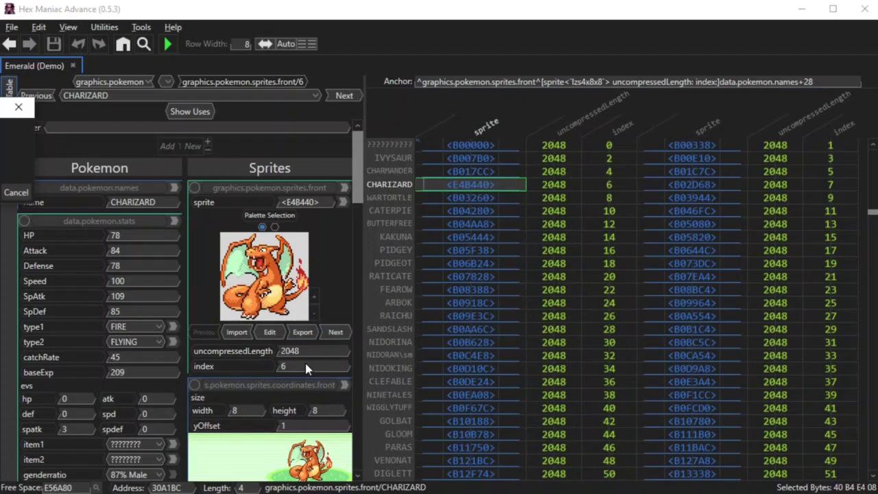
pyautogui.moveTo(1, 108); pyautogui.dragTo(387, 186)
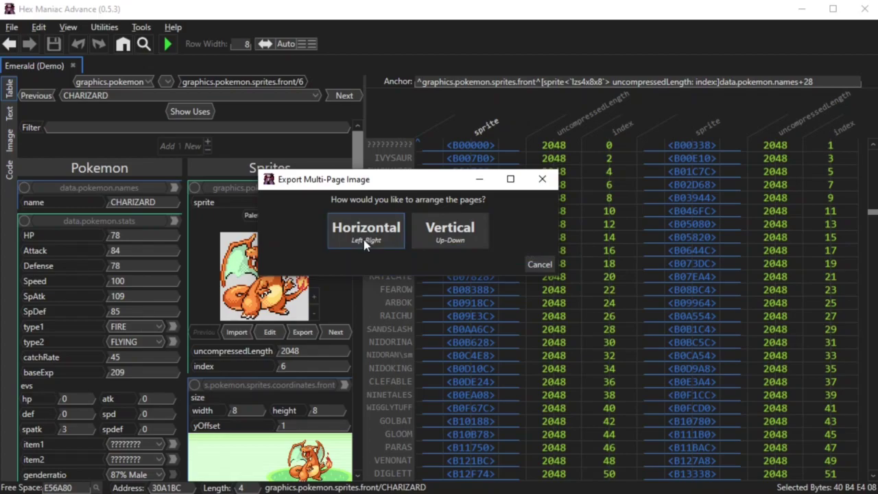
pyautogui.click(484, 240)
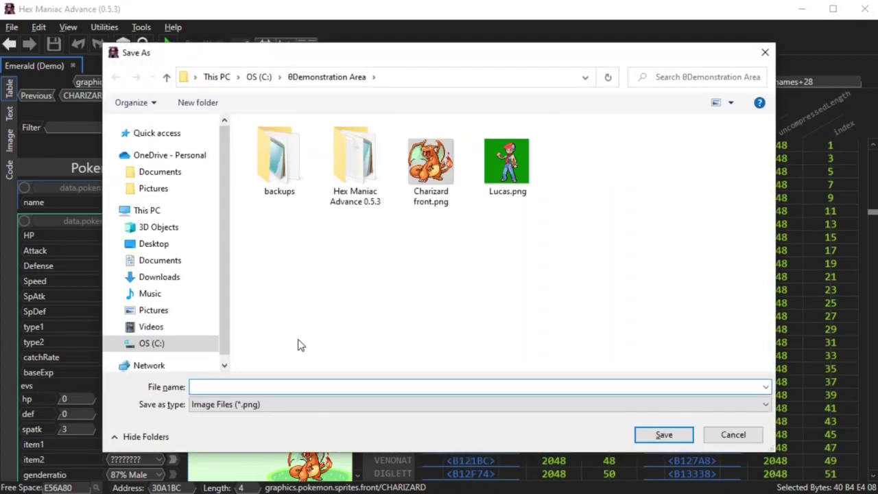
pyautogui.write('Charizard front pages')
pyautogui.press('Return')
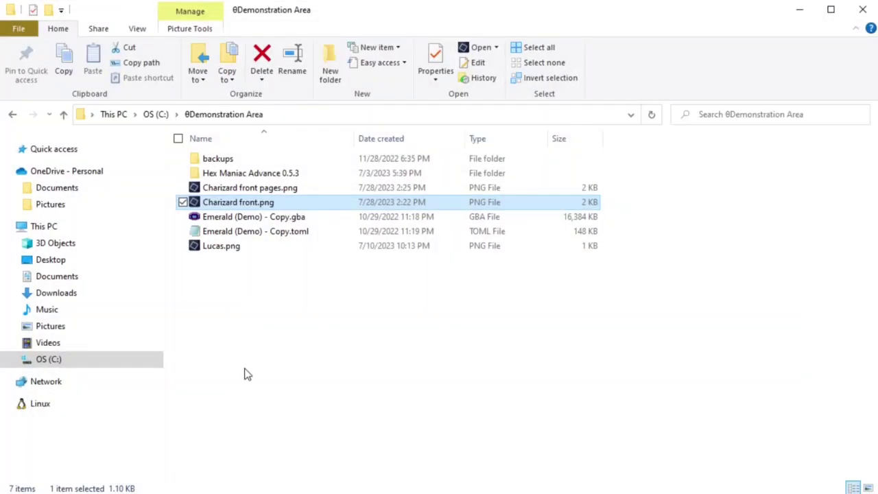
# Step: Open Charizard front pages.png in Windows Photo Viewer, inspect both frames enlarged, and close the viewer
pyautogui.rightClick(264, 188)
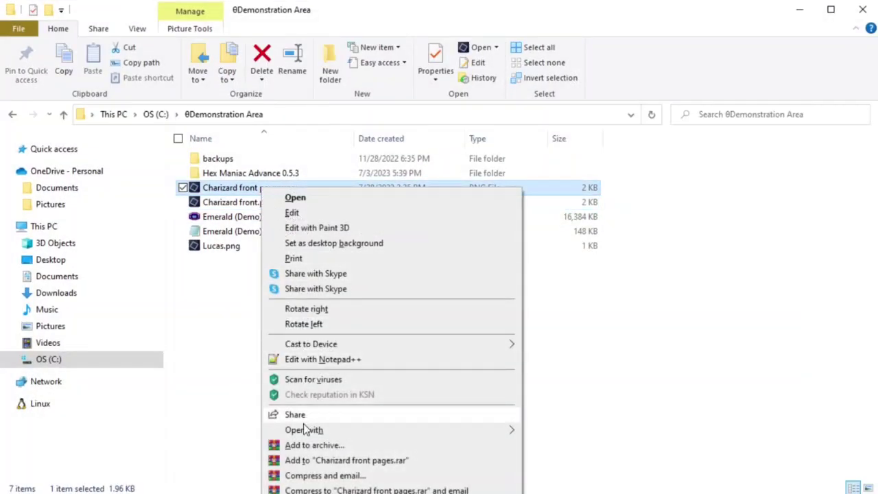
pyautogui.moveTo(330, 430)
pyautogui.click(565, 492)
pyautogui.scroll(3, 459, 244)
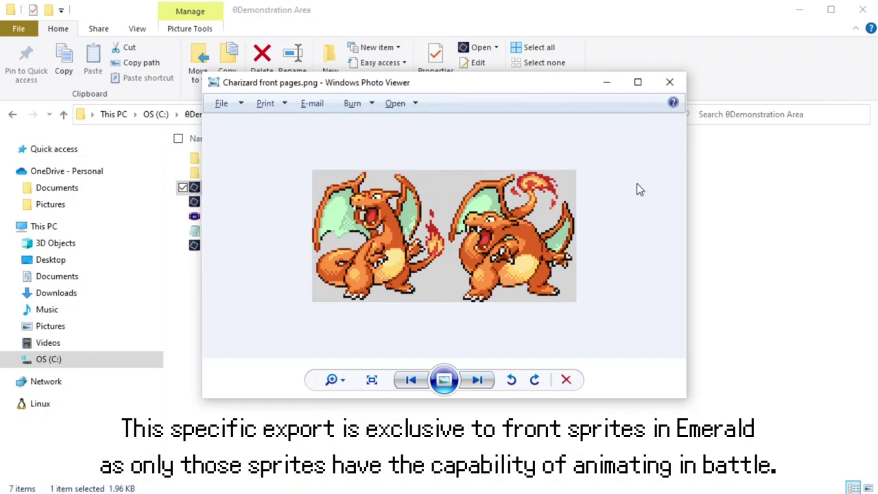
pyautogui.click(669, 84)
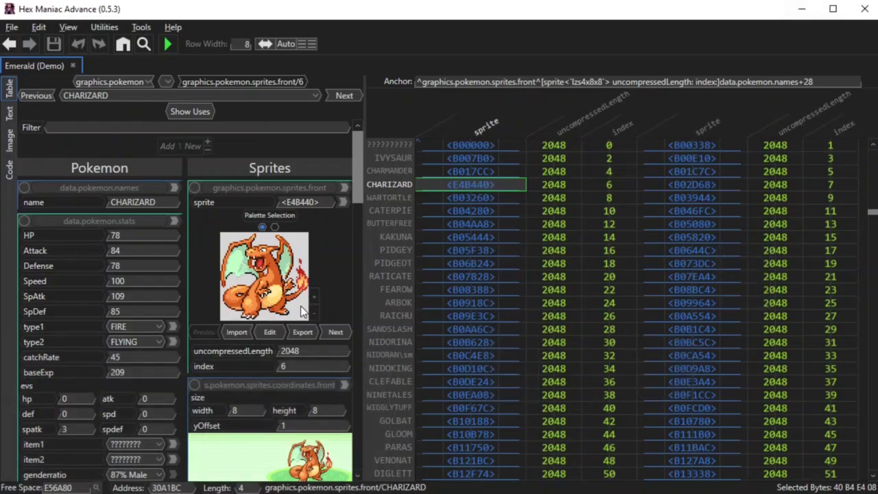
# Step: Switch CHARIZARD's front sprite to its second palette and start an All Table export
pyautogui.click(274, 227)
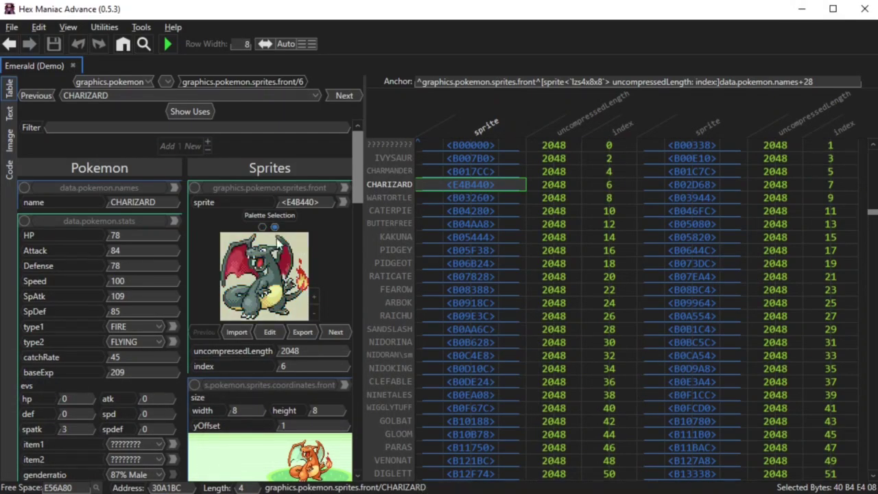
pyautogui.click(300, 330)
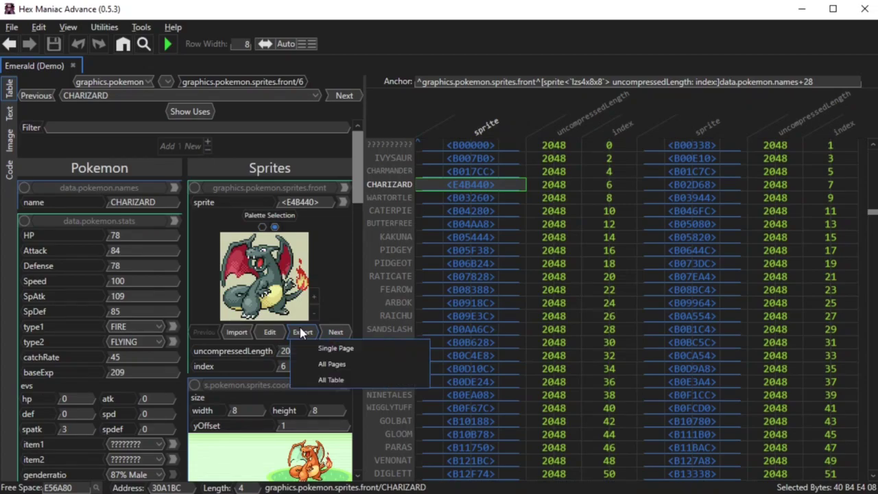
pyautogui.click(306, 379)
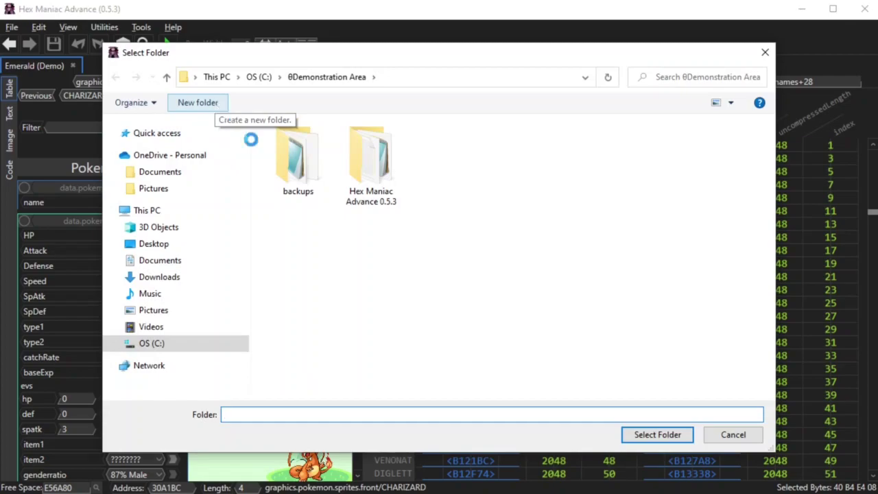
# Step: Create a folder named "Shiny Front Sprites" in θDemonstration Area and choose it as the export destination
pyautogui.click(216, 105)
pyautogui.write('Back s')
pyautogui.press('BackSpace')
pyautogui.hotkey('ctrl', 'a')
pyautogui.write('Shiny Front Spi')
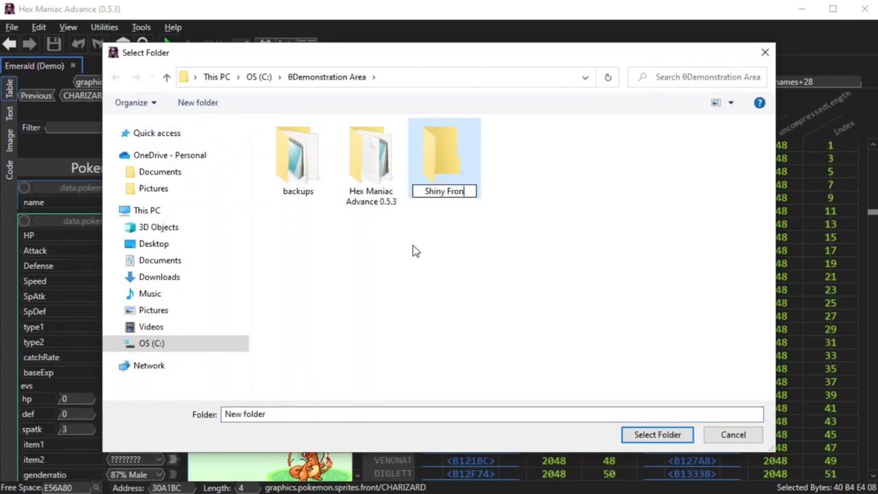
pyautogui.press('BackSpace')
pyautogui.press('BackSpace')
pyautogui.write('prites')
pyautogui.press('Return')
pyautogui.doubleClick(450, 195)
pyautogui.click(649, 435)
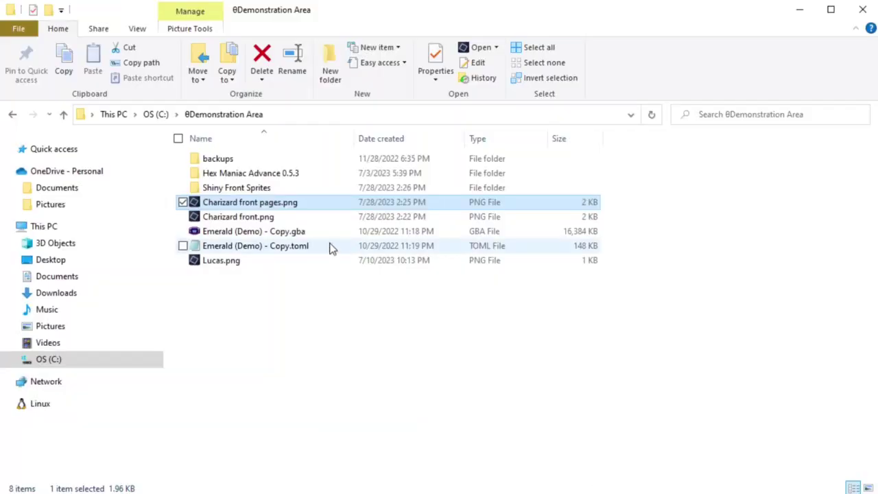
# Step: Open the Shiny Front Sprites folder in File Explorer and look through the exported sprites
pyautogui.doubleClick(221, 165)
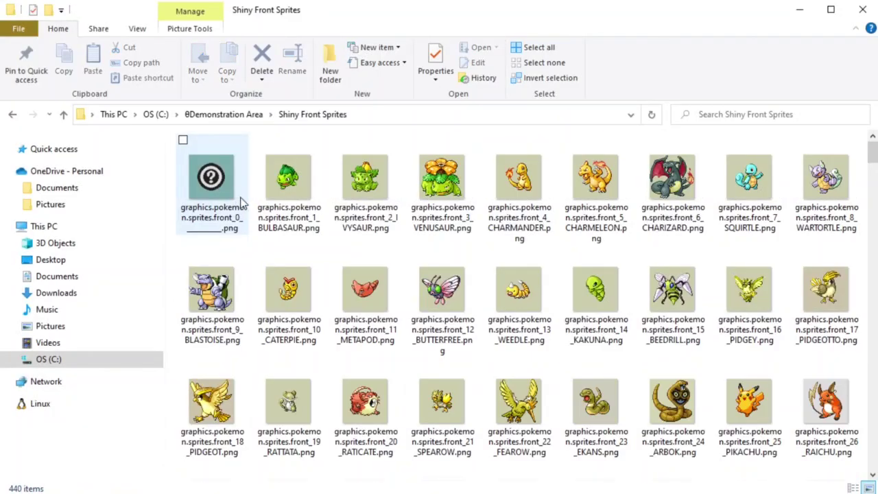
pyautogui.moveTo(874, 155); pyautogui.dragTo(874, 454)
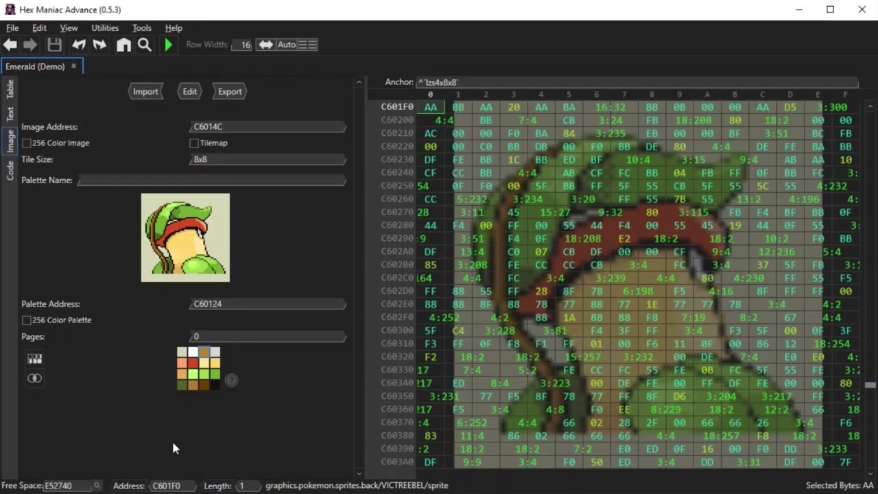
# Step: Go to address c60124 and select VICTREEBEL's whole compressed palette, followed by an entry in the back sprite data
pyautogui.hotkey('ctrl', 'g')
pyautogui.write('c6')
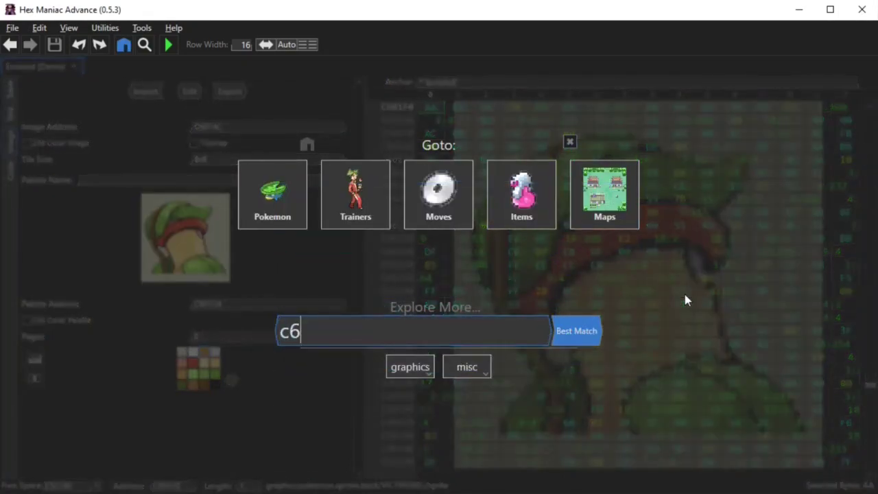
pyautogui.write('0124')
pyautogui.press('Return')
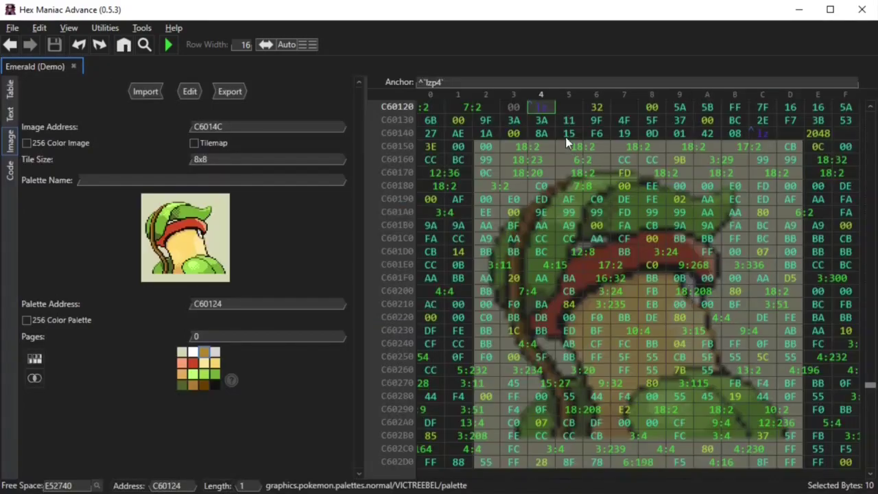
pyautogui.doubleClick(539, 105)
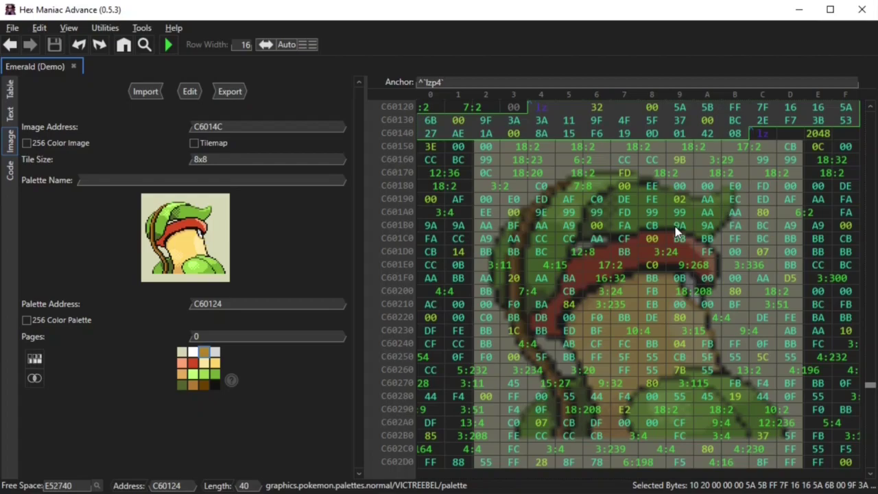
pyautogui.click(539, 148)
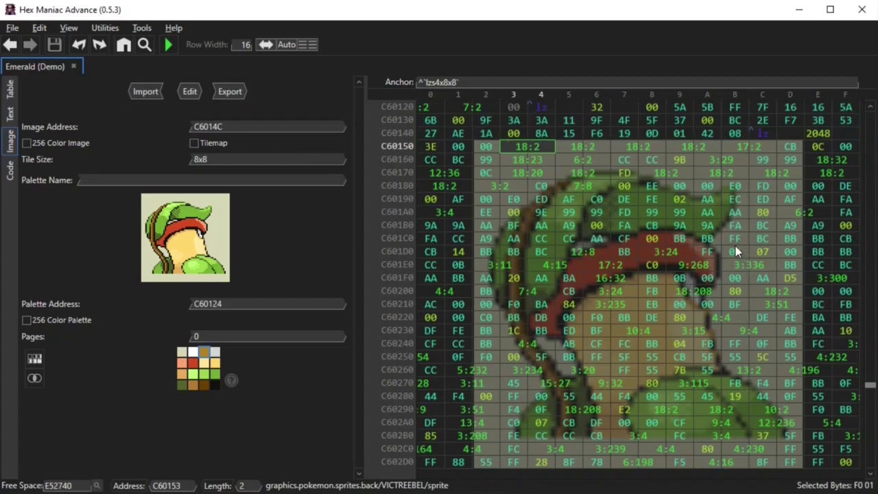
# Step: Search for "type icons" and open the graphics.pokemon.bag.type.icon image
pyautogui.hotkey('ctrl', 'g')
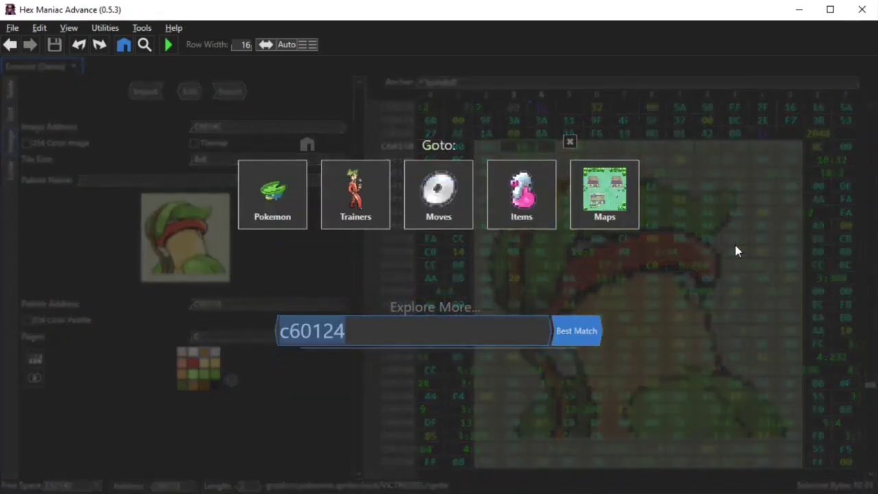
pyautogui.write('type icons')
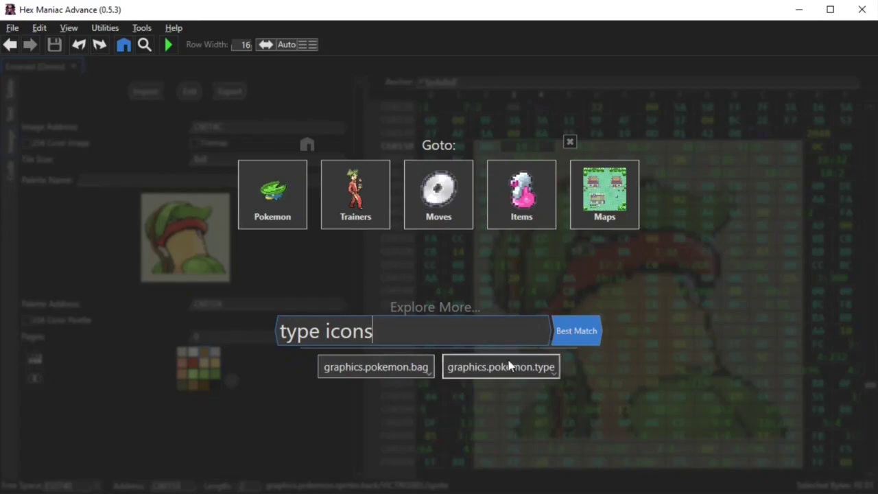
pyautogui.moveTo(408, 346)
pyautogui.click(437, 370)
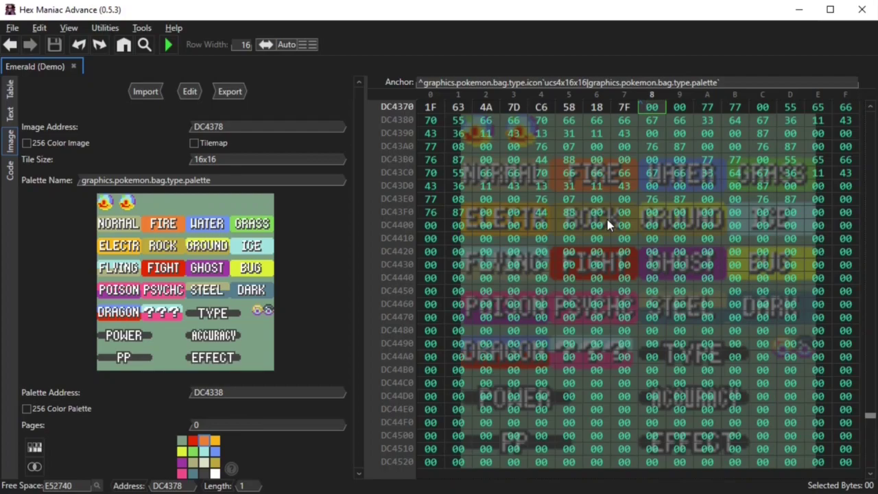
# Step: Go to address dc4338 and select the whole uncompressed palette of the type icons
pyautogui.hotkey('ctrl', 'g')
pyautogui.write('dc4338')
pyautogui.press('Return')
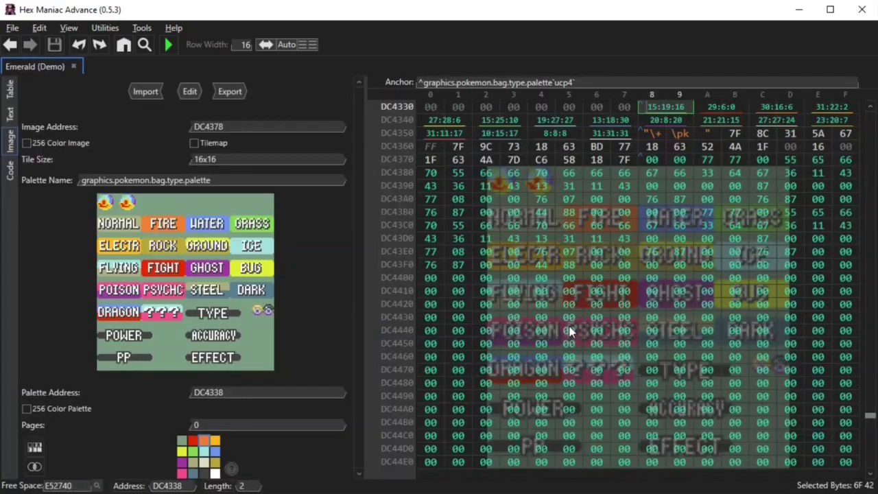
pyautogui.doubleClick(682, 114)
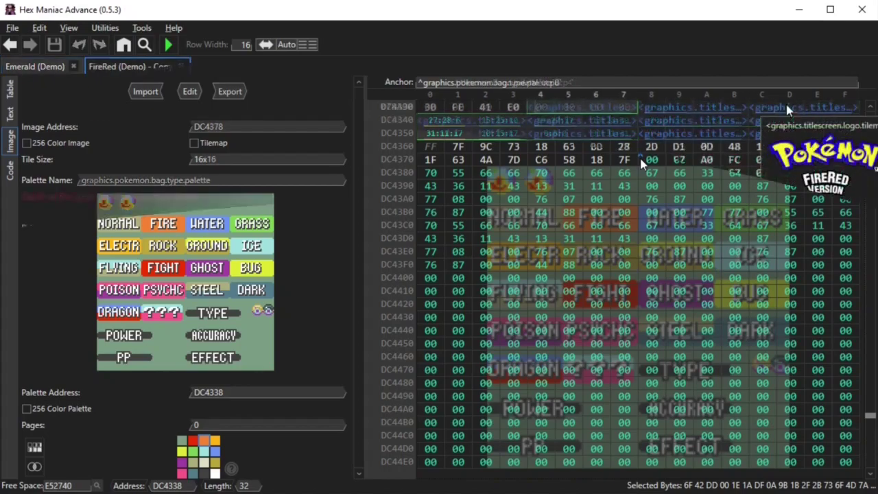
# Step: Select the title screen logo tilemap pointer in FireRed (Demo) - Copy to show its image
pyautogui.click(786, 104)
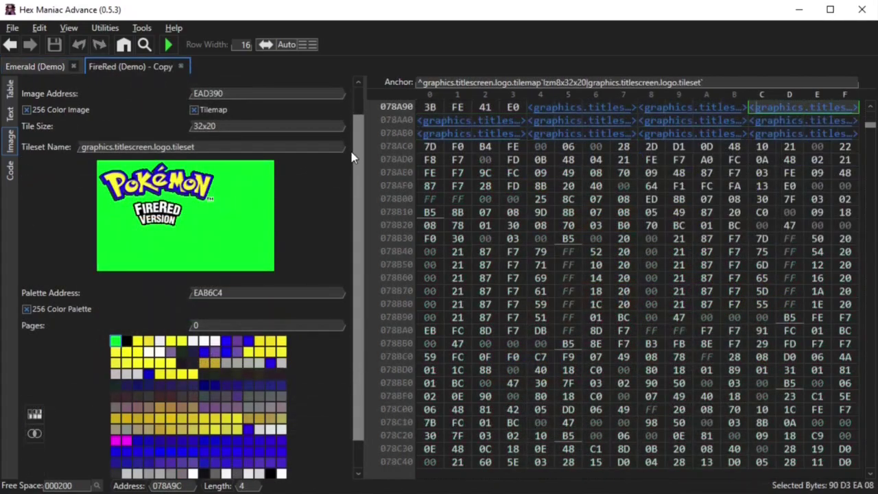
# Step: Turn the title screen logo's 256 Color Image option off and on again to compare how the image is drawn
pyautogui.scroll(-1, 356, 172)
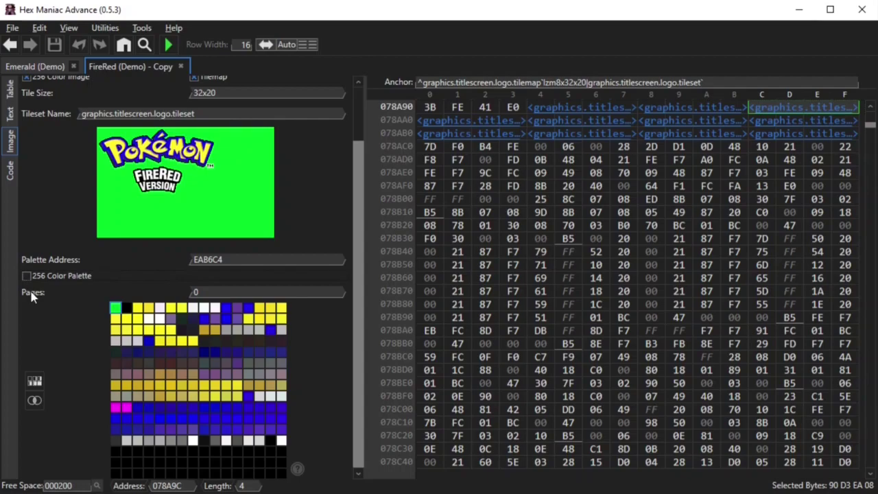
pyautogui.scroll(2, 101, 281)
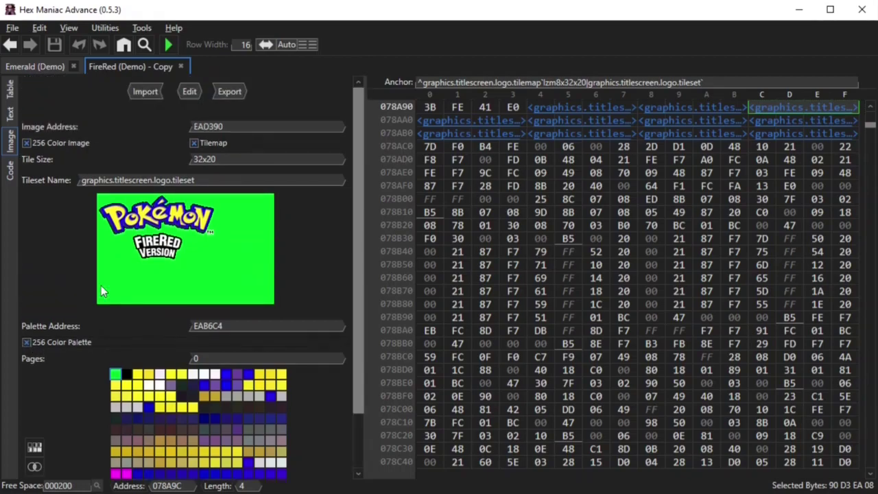
pyautogui.click(26, 142)
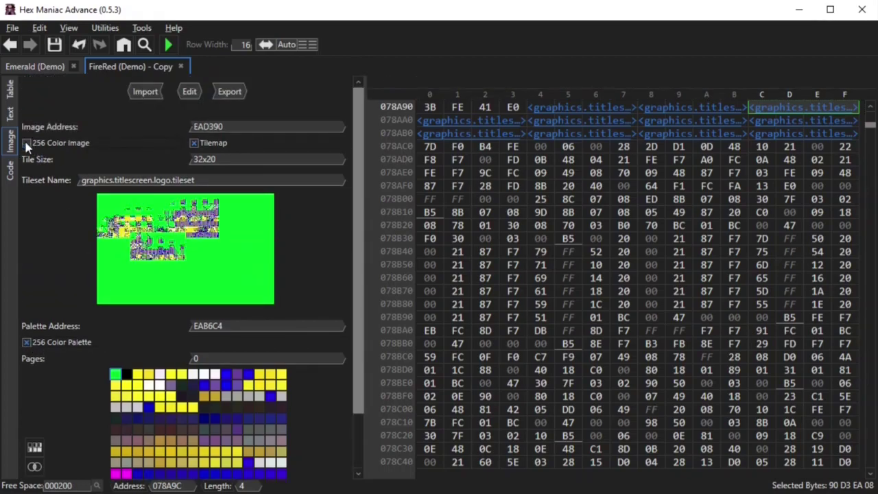
pyautogui.click(26, 143)
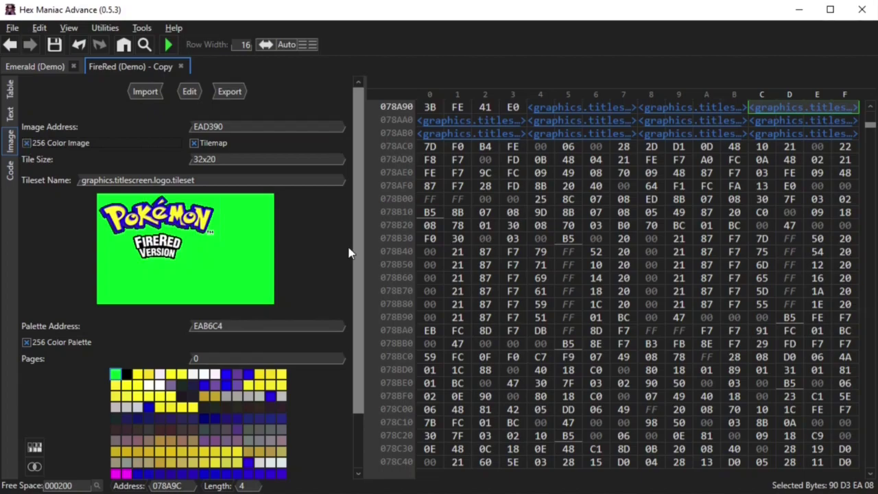
pyautogui.moveTo(357, 247); pyautogui.dragTo(359, 311)
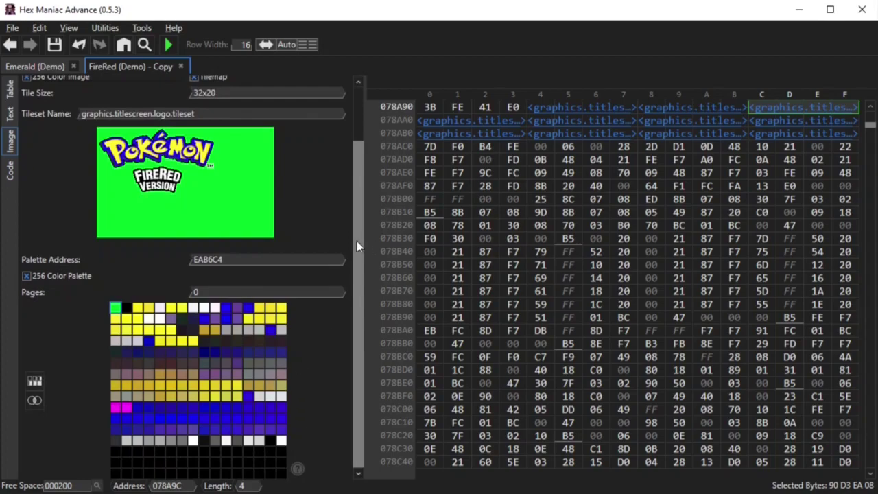
# Step: Return to VICTREEBEL's back sprite in Emerald (Demo) and inspect several colors of its palette
pyautogui.click(33, 66)
pyautogui.hotkey('alt', 'Left')
pyautogui.hotkey('alt', 'Left')
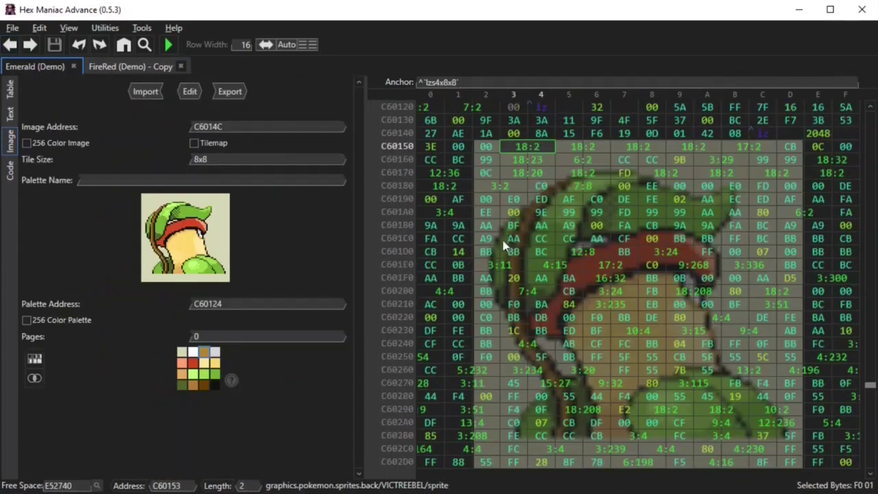
pyautogui.click(183, 352)
pyautogui.click(193, 354)
pyautogui.click(214, 355)
pyautogui.click(203, 363)
pyautogui.click(184, 373)
# Step: Try a dark blue-violet in place of the rightmost green in the third row of VICTREEBEL's palette and undo it
pyautogui.click(215, 372)
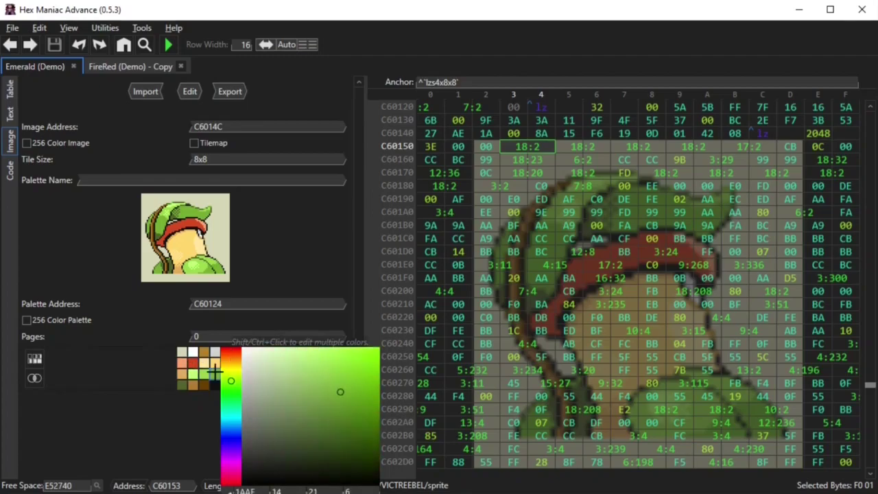
pyautogui.moveTo(233, 383); pyautogui.dragTo(242, 453)
pyautogui.moveTo(347, 408)
pyautogui.mouseDown()
pyautogui.moveTo(327, 405)
pyautogui.moveTo(260, 444)
pyautogui.moveTo(273, 369)
pyautogui.moveTo(301, 368)
pyautogui.mouseUp()
pyautogui.moveTo(354, 374); pyautogui.dragTo(356, 451)
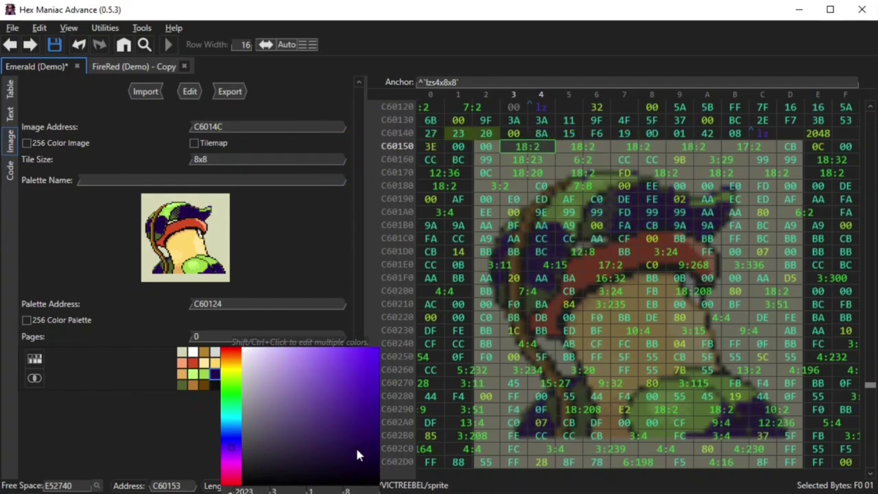
pyautogui.click(79, 43)
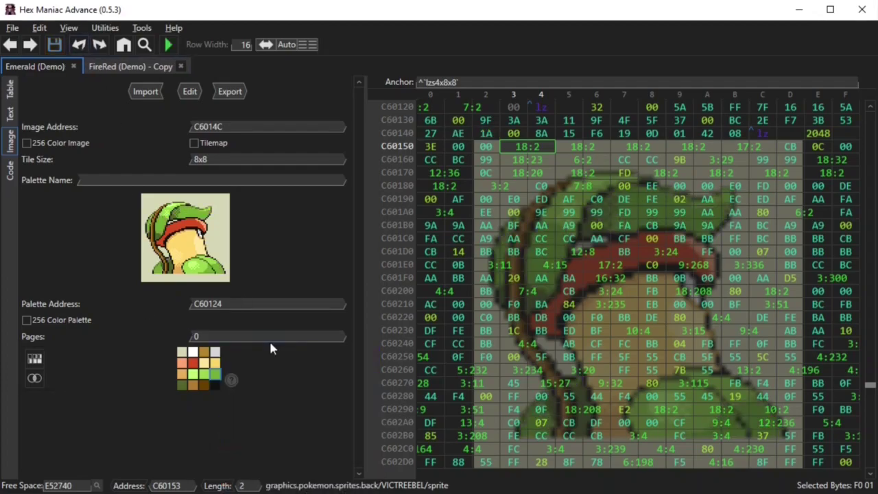
# Step: Change the first, background color of VICTREEBEL's back sprite palette to yellow-green and save the ROM
pyautogui.click(182, 353)
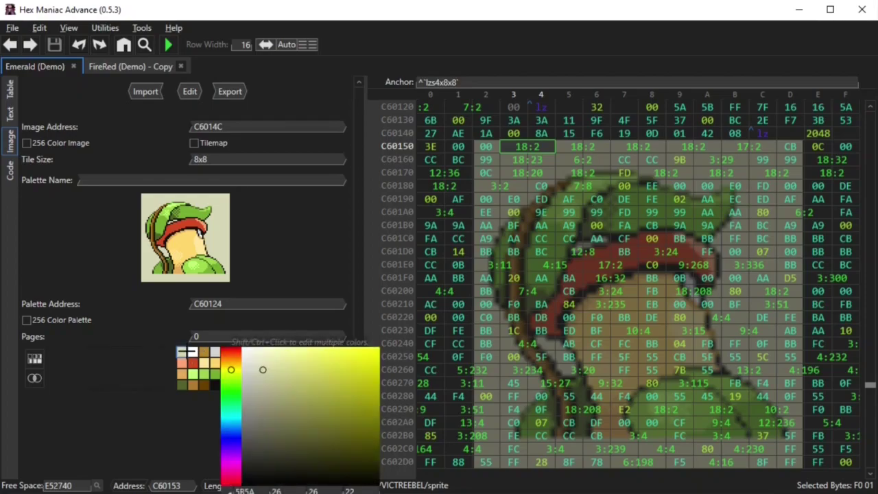
pyautogui.moveTo(284, 390)
pyautogui.mouseDown()
pyautogui.moveTo(347, 361)
pyautogui.moveTo(288, 472)
pyautogui.moveTo(334, 373)
pyautogui.moveTo(268, 441)
pyautogui.moveTo(327, 442)
pyautogui.moveTo(293, 378)
pyautogui.moveTo(324, 373)
pyautogui.mouseUp()
pyautogui.click(242, 200)
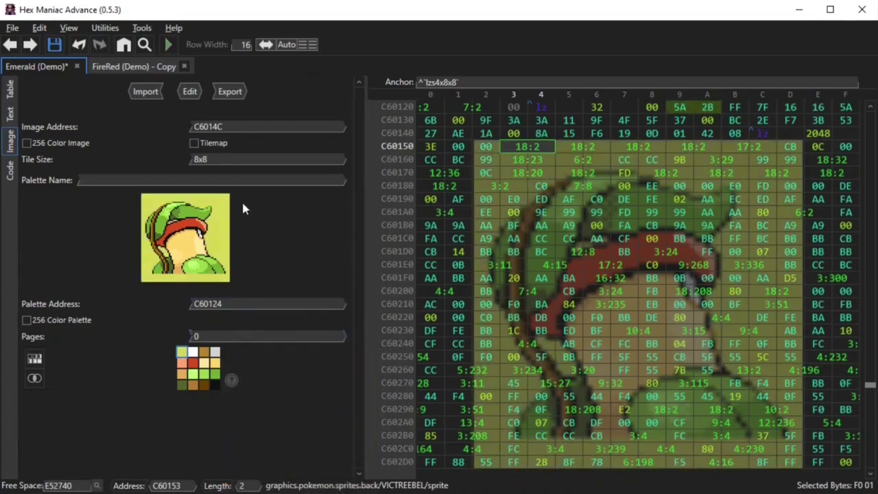
pyautogui.click(54, 45)
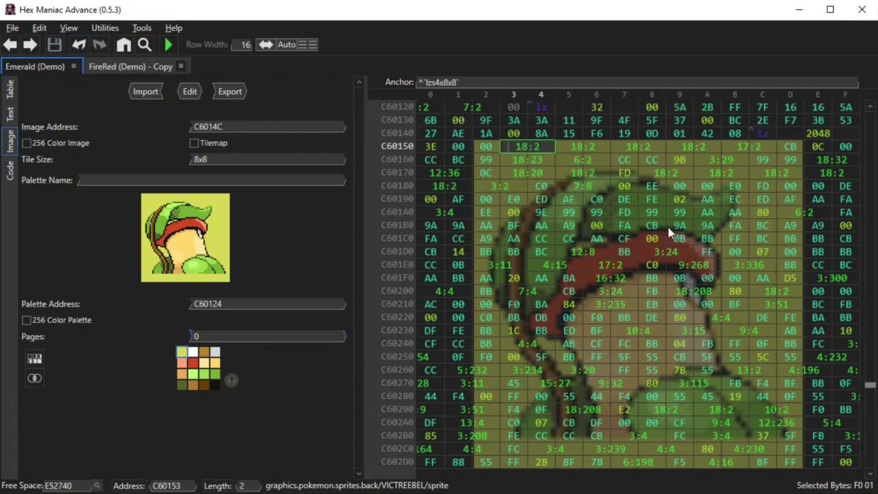
# Step: Go to VICTREEBEL and set the last color in the normal palette's second row to red 64, green 0, blue 0
pyautogui.hotkey('ctrl', 'g')
pyautogui.write('victree')
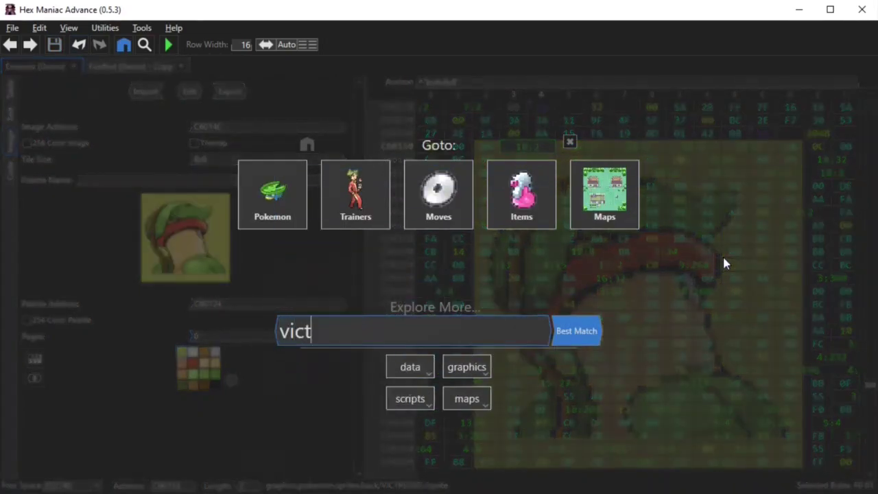
pyautogui.press('Return')
pyautogui.write('0')
pyautogui.press('Tab')
pyautogui.write('0')
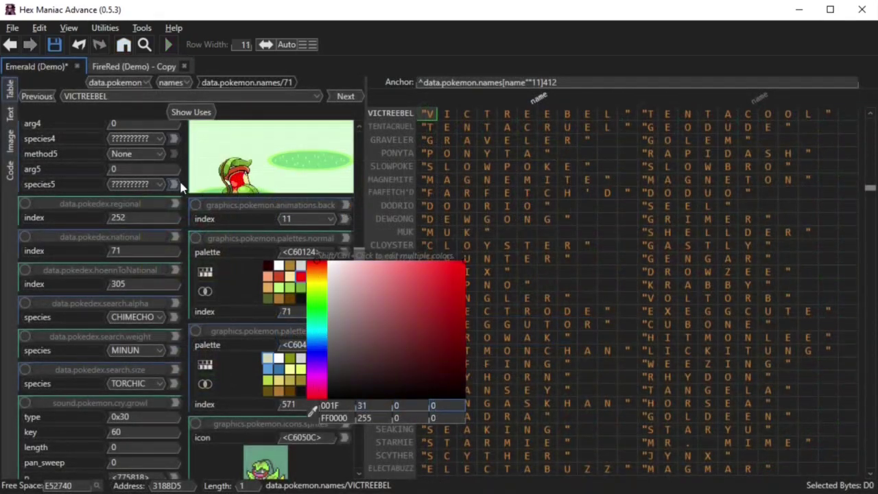
pyautogui.click(365, 417)
pyautogui.write('64')
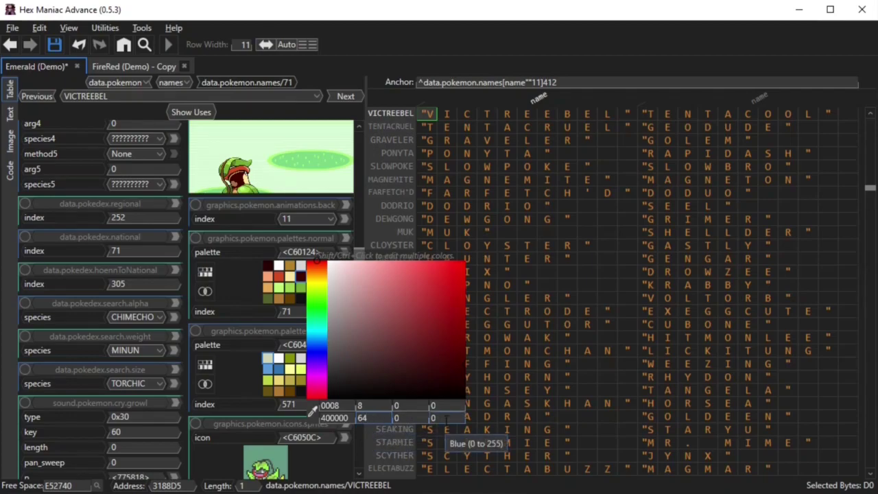
# Step: Enter the same palette color as hex C0C0C0, as color code 7FFF, and finally by the name yellow
pyautogui.click(335, 417)
pyautogui.write('C0C0C0')
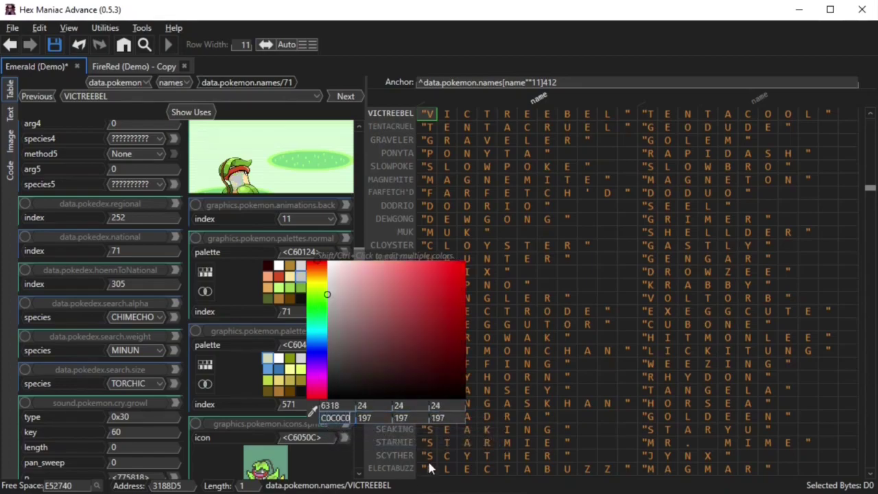
pyautogui.click(343, 406)
pyautogui.write('7FFF')
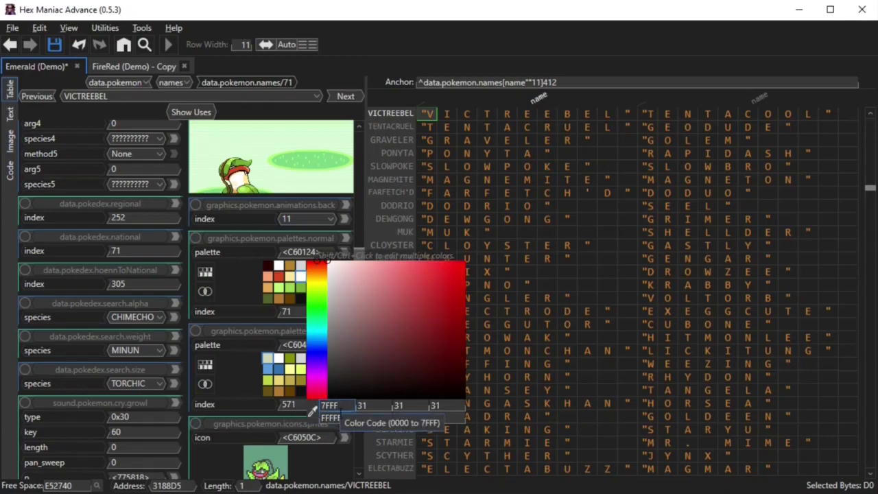
pyautogui.click(334, 417)
pyautogui.write('yellow')
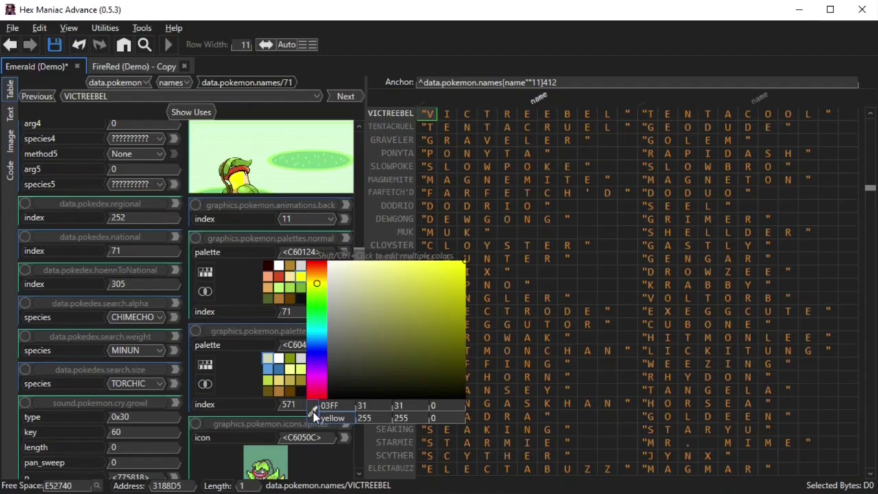
pyautogui.click(466, 199)
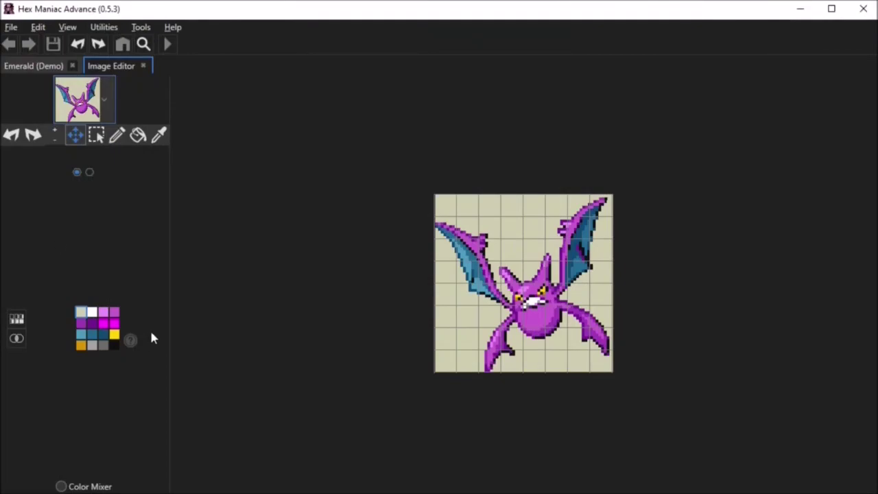
# Step: Rearrange the order of the purple, blue and yellow swatches in the Crobat sprite's palette
pyautogui.moveTo(93, 323)
pyautogui.mouseDown()
pyautogui.moveTo(97, 334)
pyautogui.moveTo(105, 322)
pyautogui.mouseUp()
pyautogui.click(710, 80)
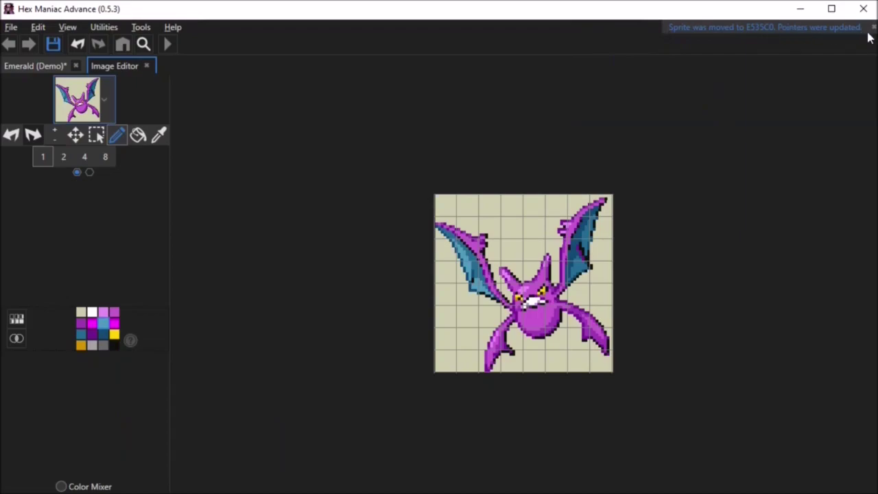
pyautogui.moveTo(114, 334); pyautogui.dragTo(102, 348)
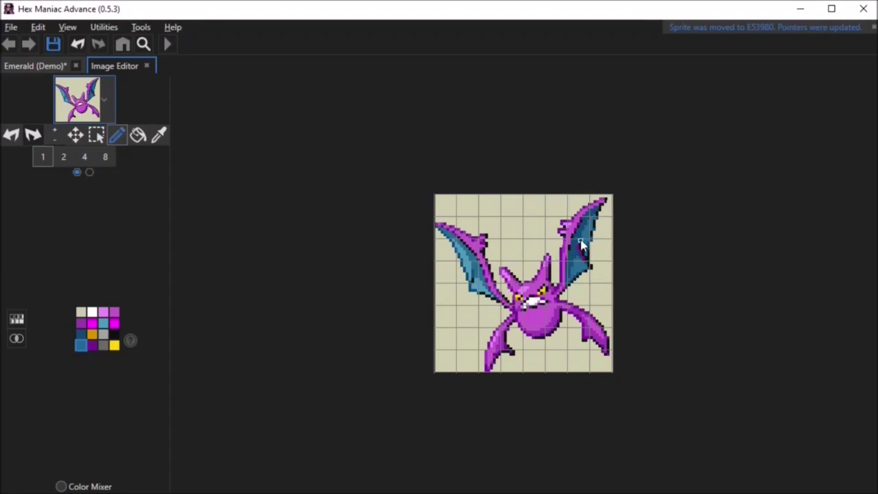
# Step: Select the three blue wing colors in Crobat's palette and shift them together to dark red
pyautogui.rightClick(73, 343)
pyautogui.click(102, 321)
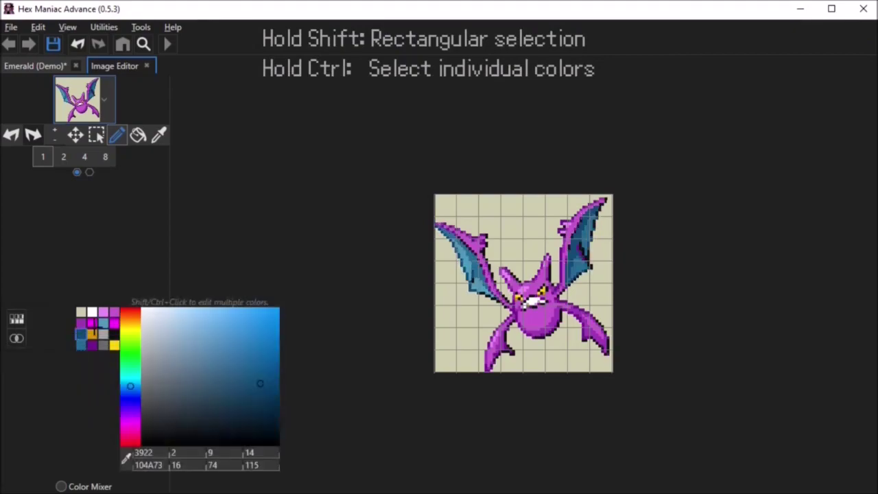
pyautogui.keyDown('ctrl'); pyautogui.click(81, 334); pyautogui.keyUp('ctrl')
pyautogui.keyDown('ctrl'); pyautogui.click(81, 345); pyautogui.keyUp('ctrl')
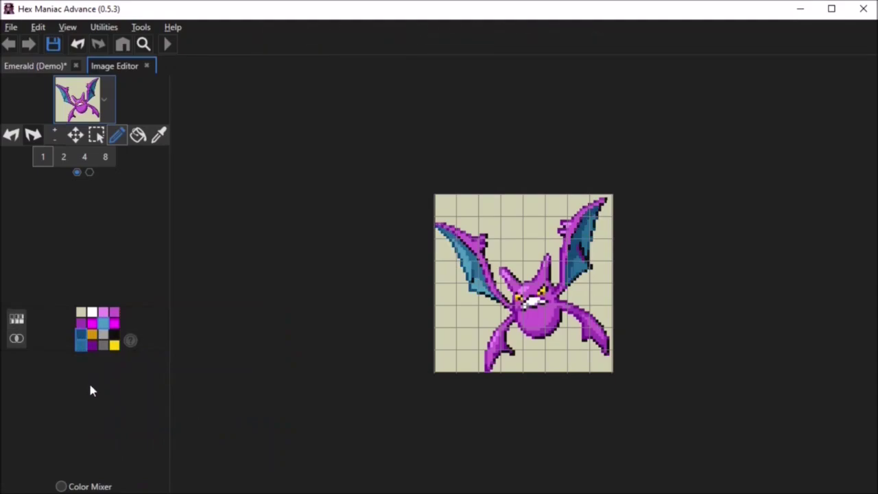
pyautogui.click(81, 337)
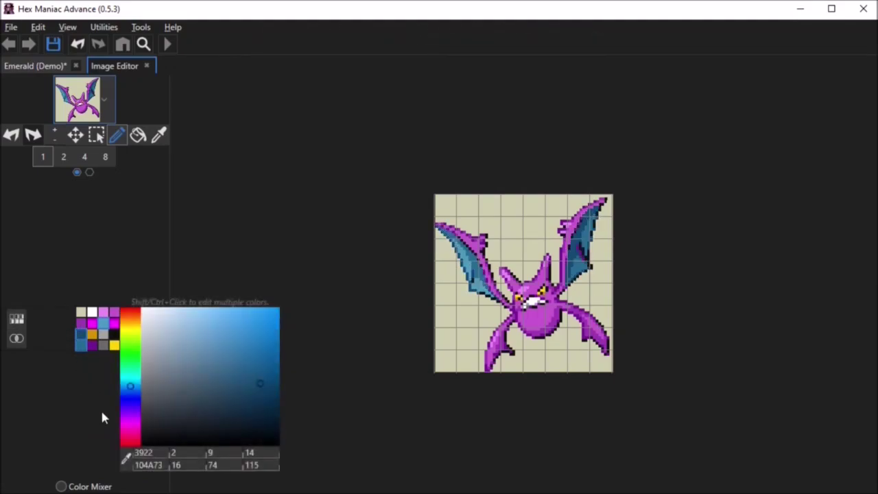
pyautogui.moveTo(127, 384); pyautogui.dragTo(129, 293)
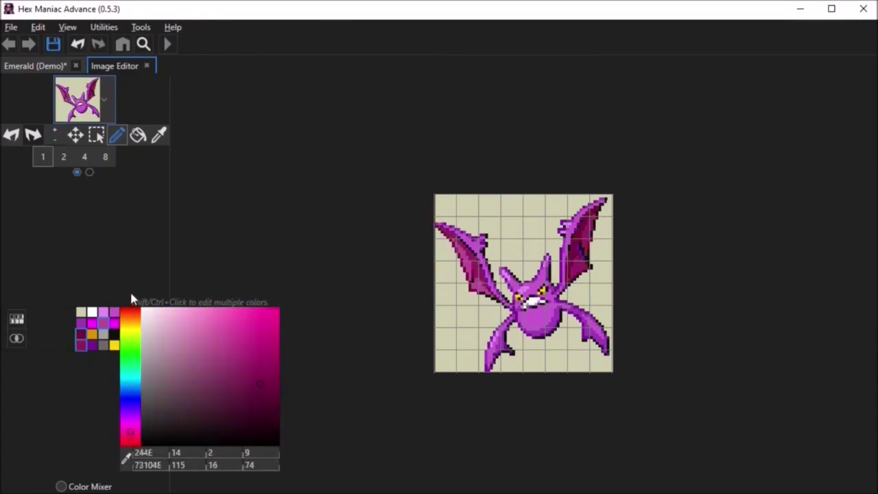
pyautogui.moveTo(131, 335); pyautogui.dragTo(130, 309)
pyautogui.moveTo(251, 382); pyautogui.dragTo(282, 410)
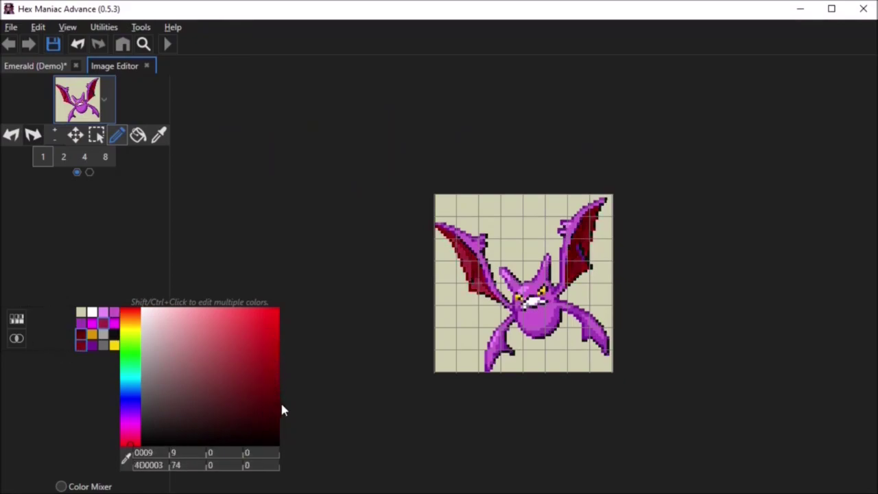
pyautogui.click(306, 339)
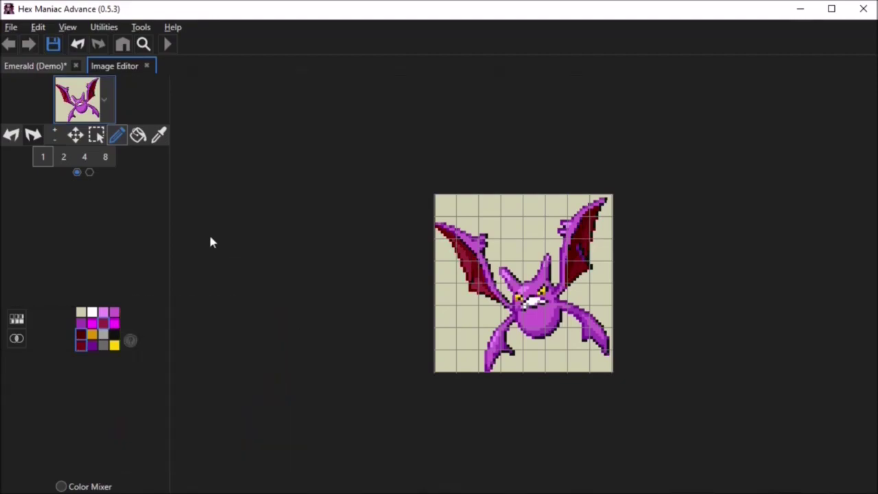
# Step: View Crobat's shiny colors and second animation frame, and return to the normal first frame
pyautogui.click(109, 95)
pyautogui.click(79, 197)
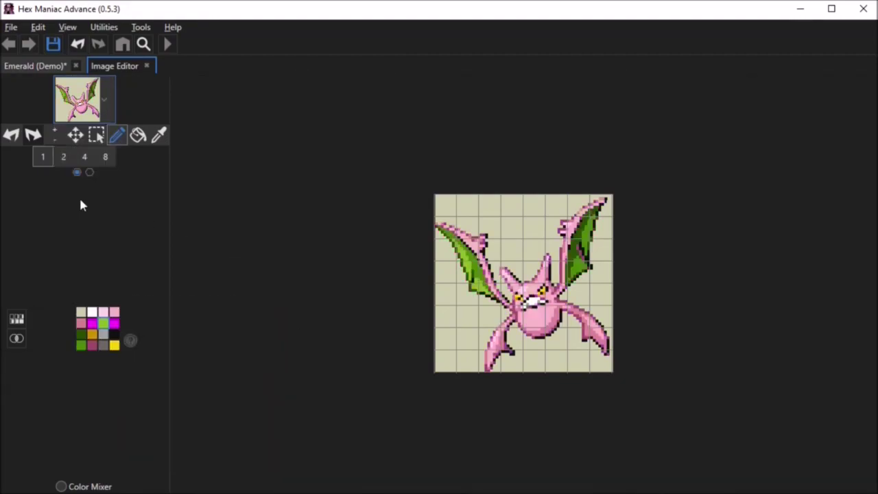
pyautogui.click(103, 107)
pyautogui.click(90, 155)
pyautogui.click(101, 122)
pyautogui.click(88, 190)
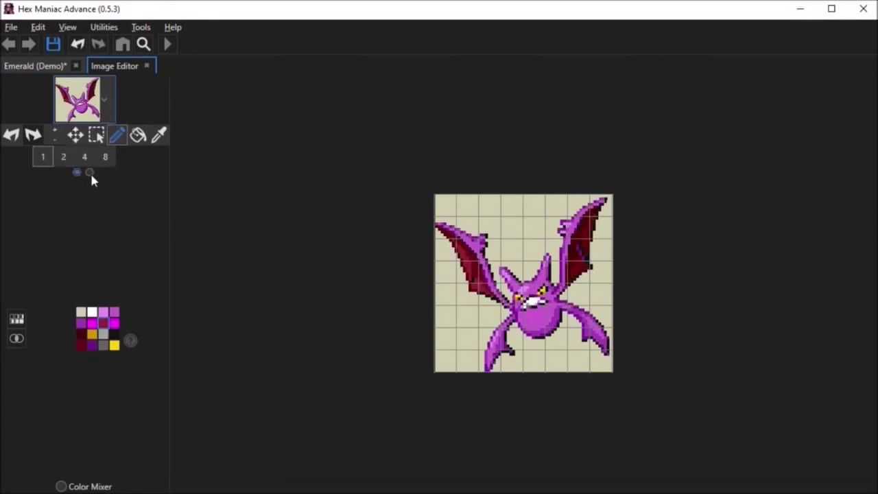
pyautogui.click(90, 173)
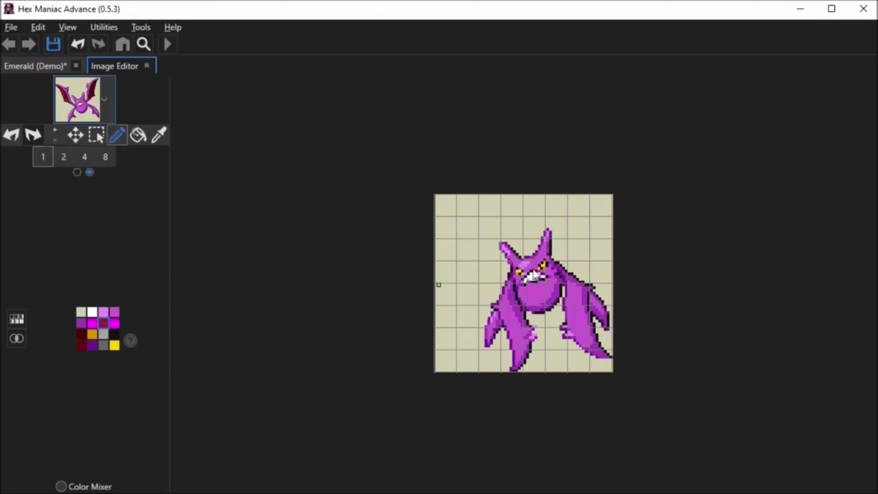
pyautogui.click(77, 172)
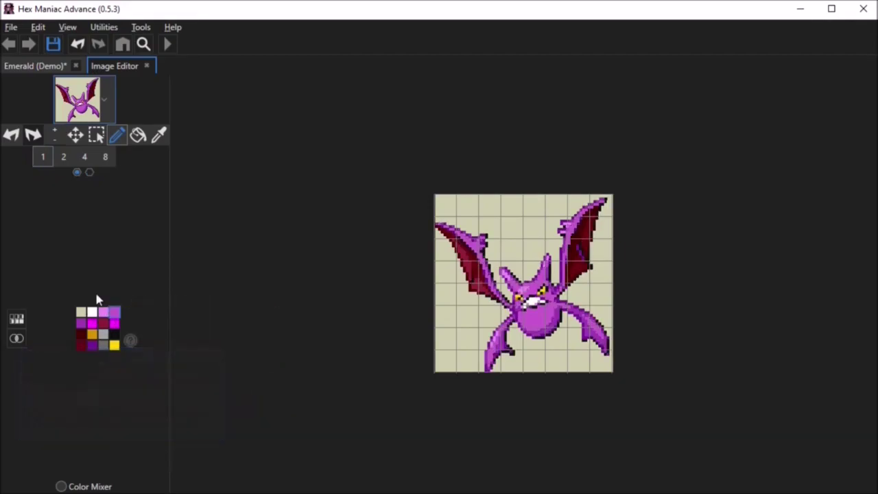
# Step: Merge the light and medium purples in the first row of Crobat's palette and undo the last palette edit
pyautogui.click(17, 339)
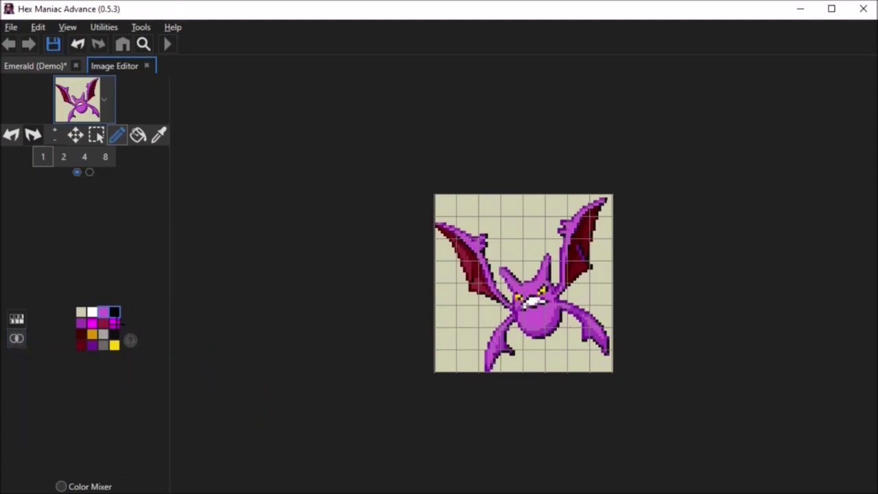
pyautogui.click(92, 322)
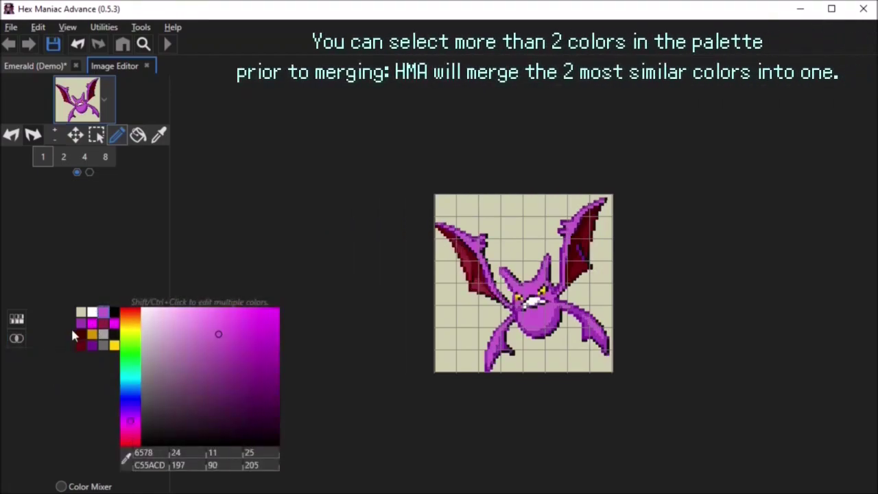
pyautogui.click(5, 426)
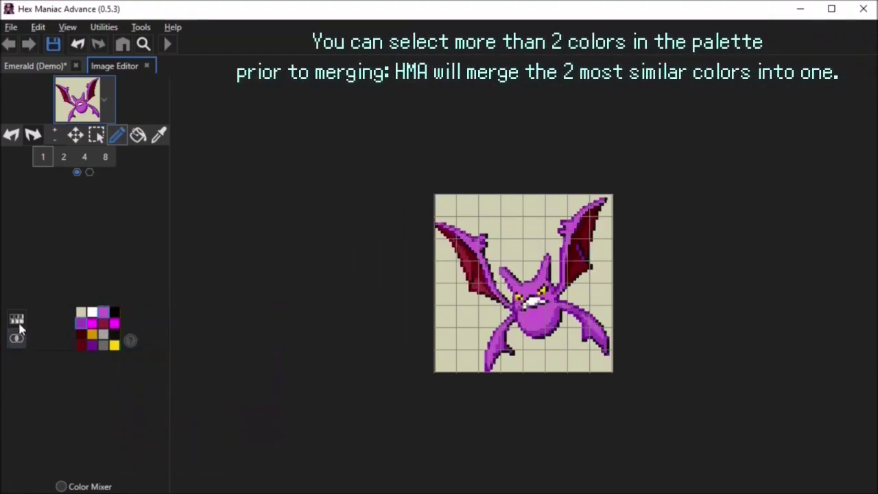
pyautogui.hotkey('ctrl', 'z')
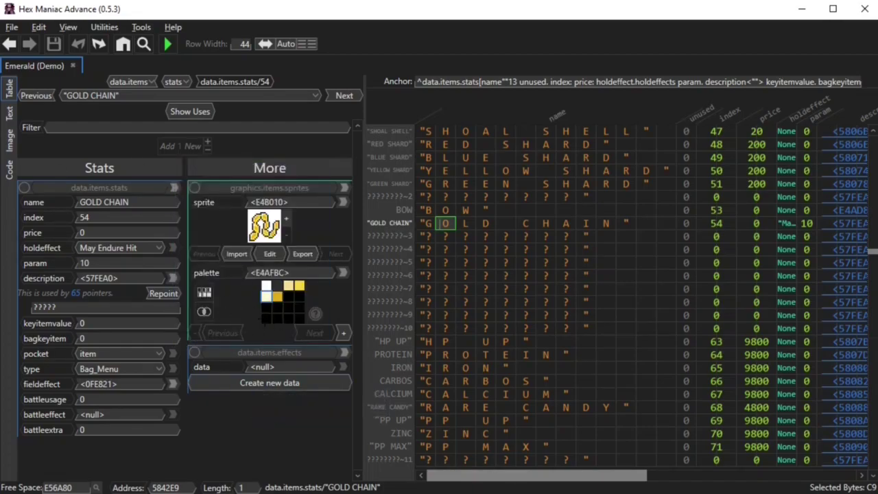
# Step: Open the Gold Chain sprite for editing, fill its palette's last three rows with a gradient from cream to black, and close the editor
pyautogui.click(269, 256)
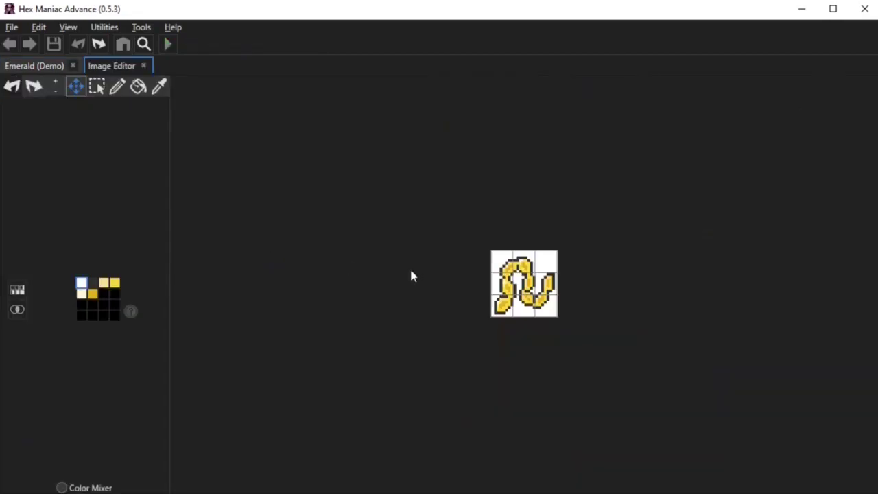
pyautogui.doubleClick(81, 294)
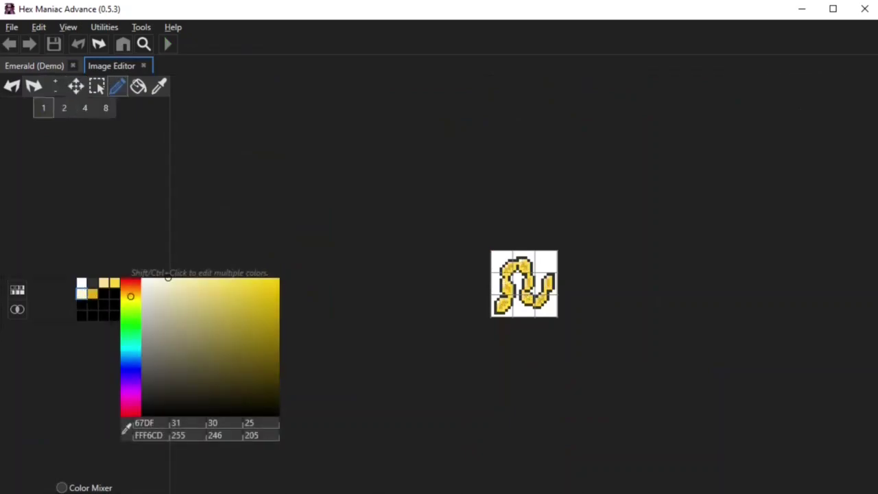
pyautogui.keyDown('shift'); pyautogui.click(114, 317); pyautogui.keyUp('shift')
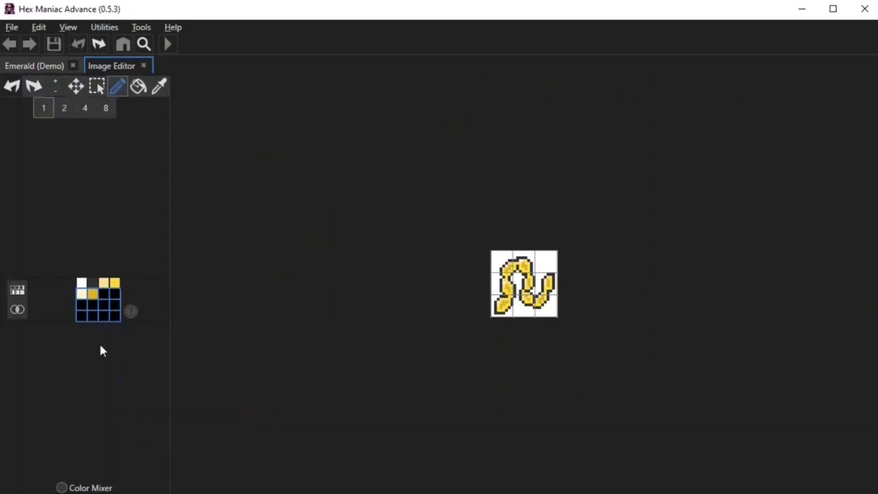
pyautogui.click(18, 291)
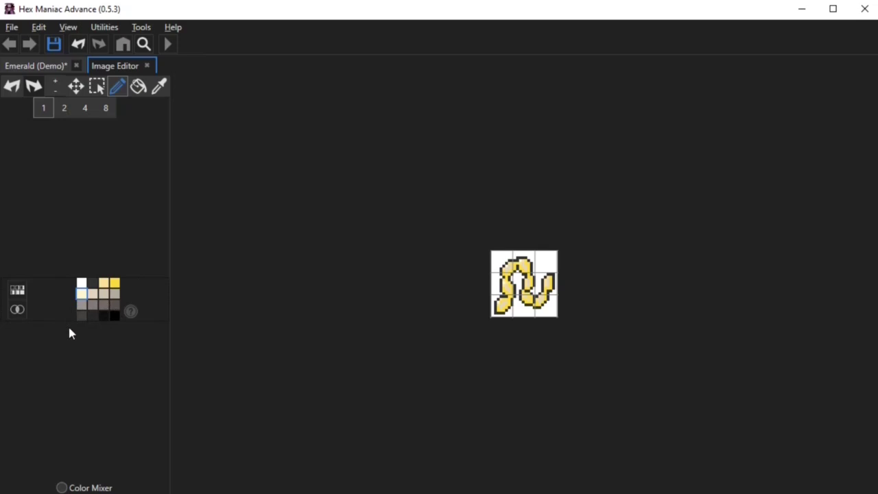
pyautogui.click(149, 65)
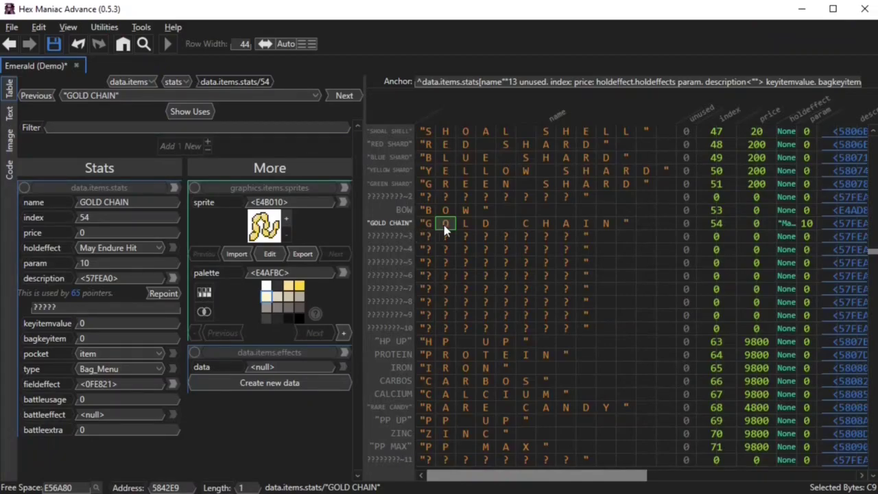
# Step: Go to graphics.battle.background.sprites and open the first entry's battlemap for editing
pyautogui.hotkey('ctrl', 'g')
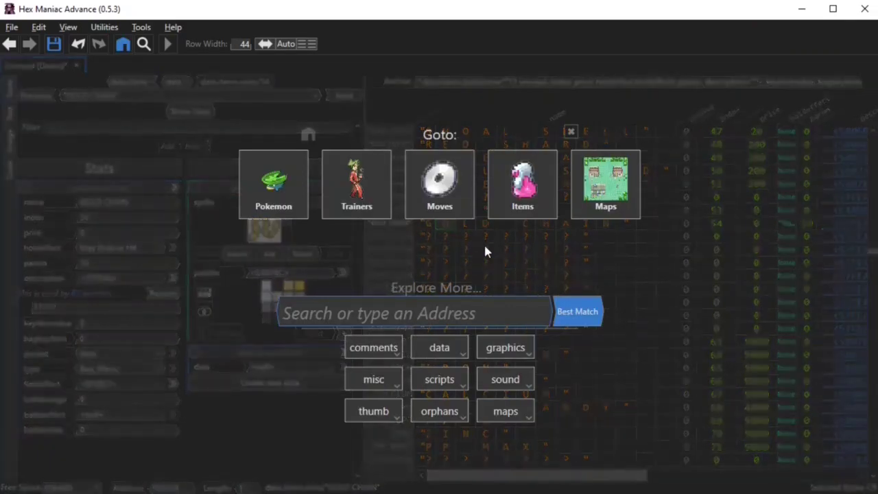
pyautogui.write('battle background')
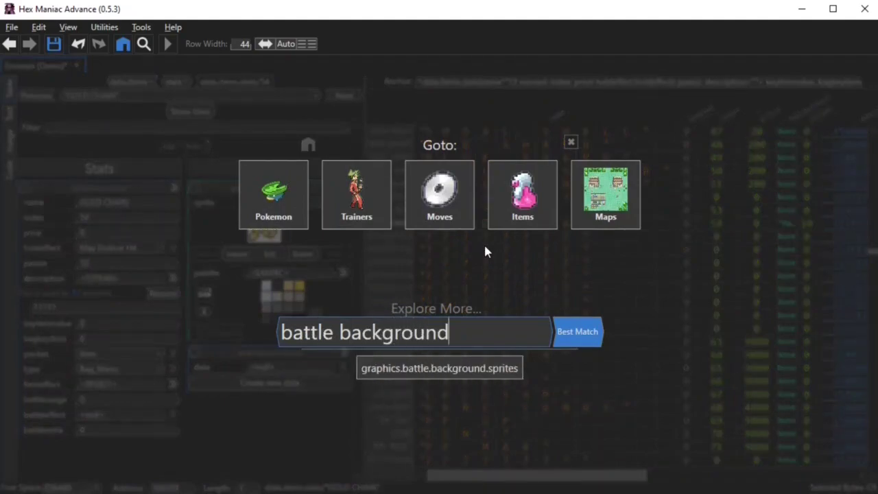
pyautogui.click(442, 369)
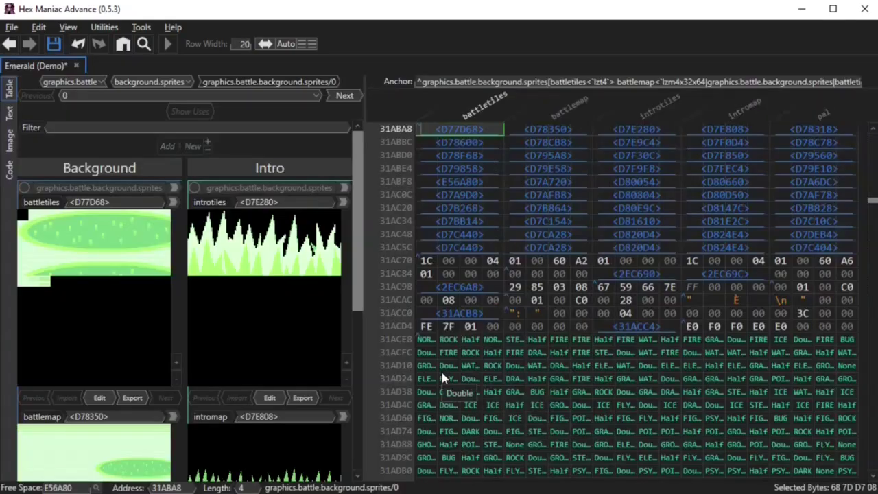
pyautogui.scroll(-3, 357, 206)
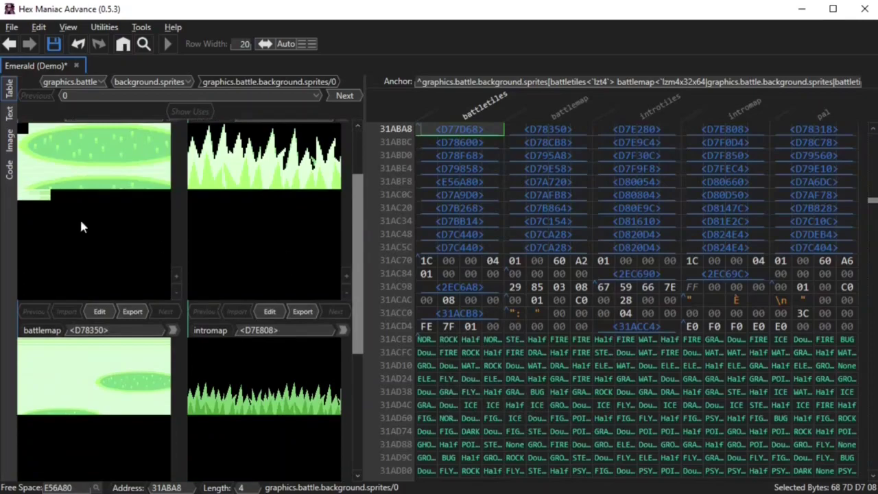
pyautogui.scroll(-3, 139, 290)
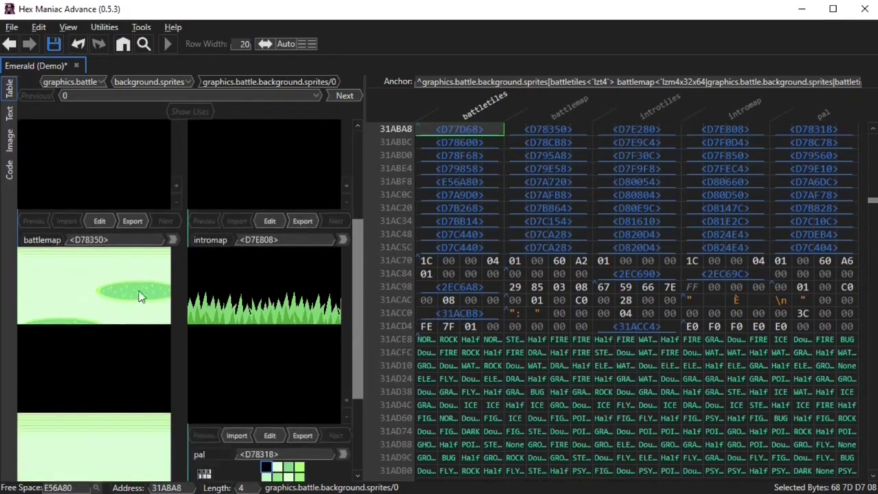
pyautogui.scroll(-5, 245, 337)
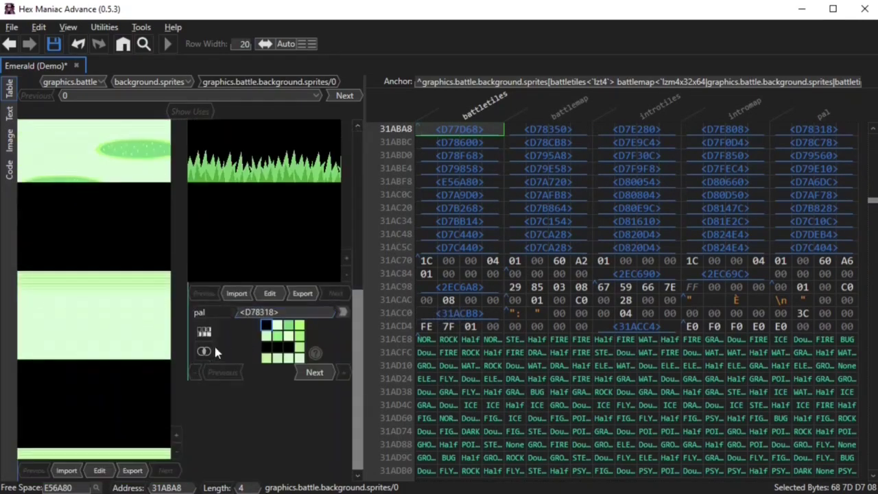
pyautogui.click(100, 470)
# Step: Examine the battle background map's platforms, striped backdrop and empty black areas
pyautogui.scroll(-3, 406, 271)
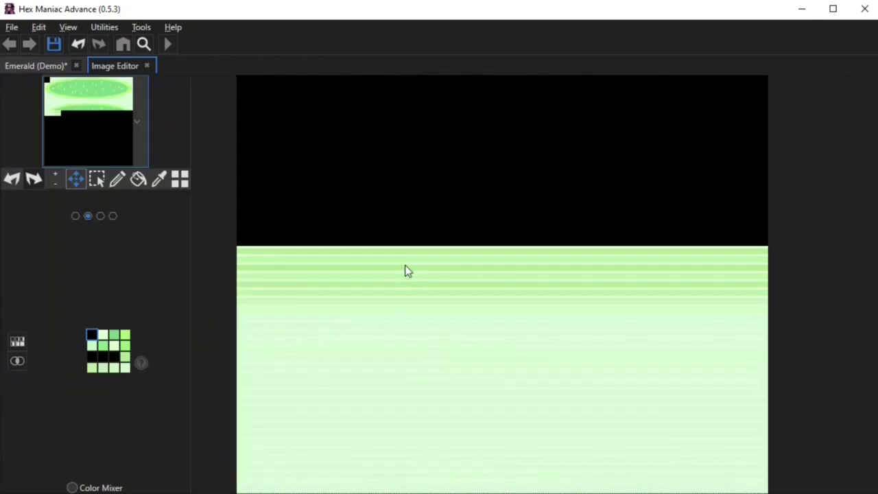
pyautogui.scroll(1, 443, 306)
pyautogui.scroll(1, 443, 300)
pyautogui.moveTo(443, 274); pyautogui.dragTo(480, 328)
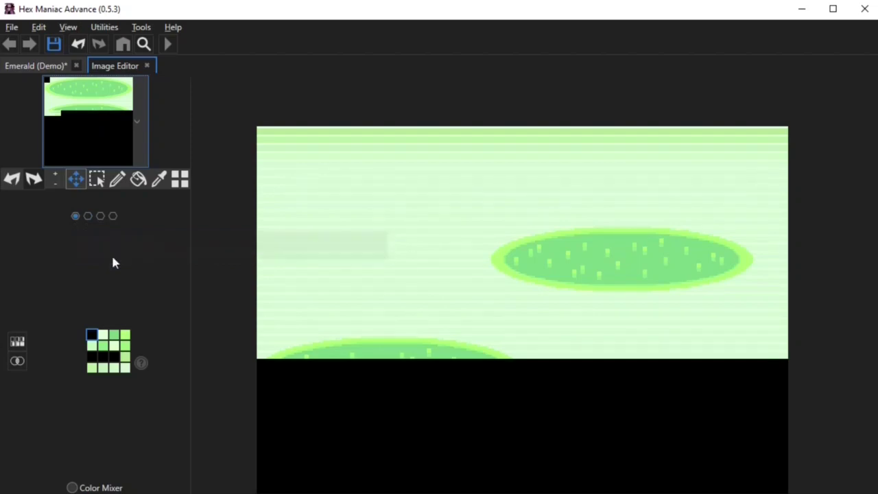
pyautogui.scroll(-2, 464, 365)
pyautogui.scroll(3, 622, 418)
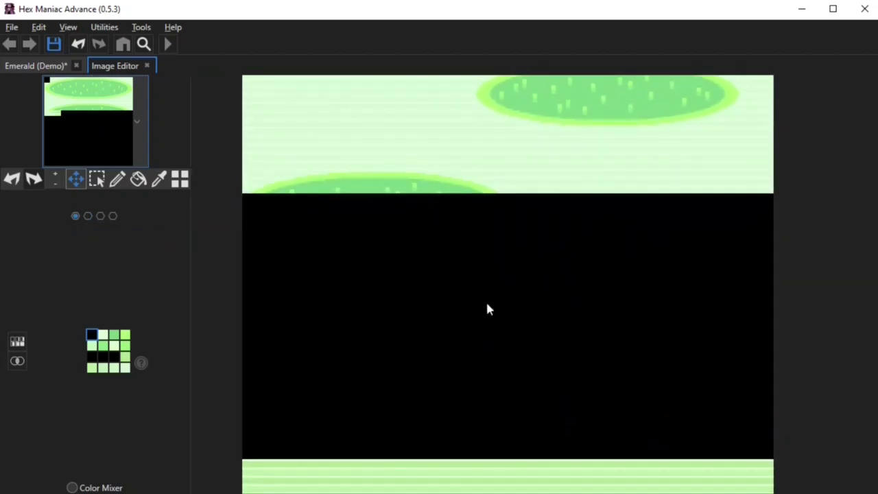
pyautogui.scroll(-1, 484, 213)
pyautogui.moveTo(483, 208); pyautogui.dragTo(459, 350)
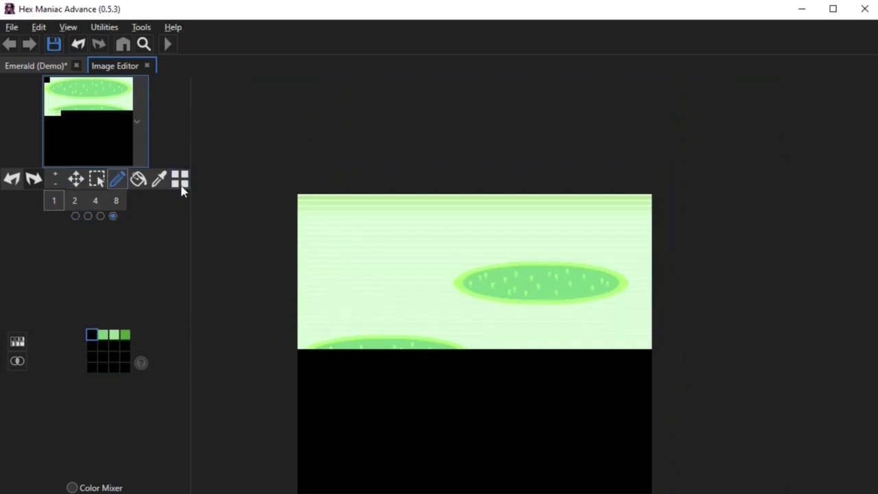
# Step: Show the palette number assigned to each tile of the battle background and examine the platform areas
pyautogui.click(180, 180)
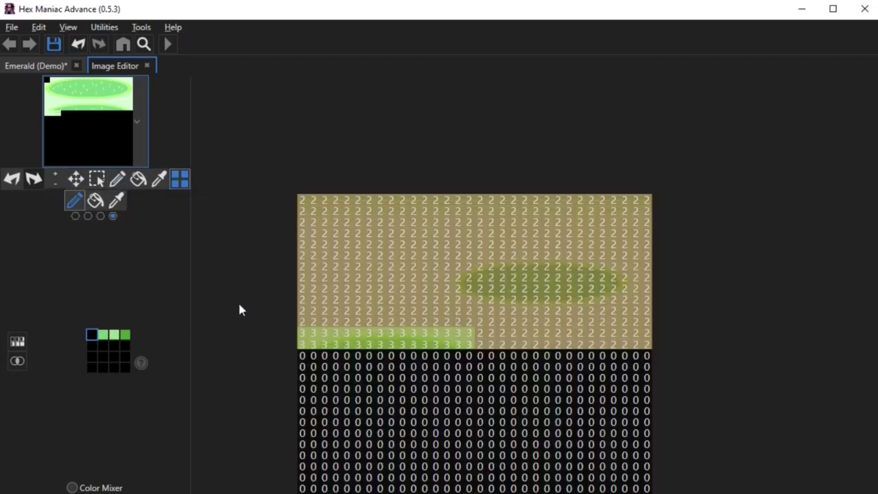
pyautogui.scroll(2, 306, 271)
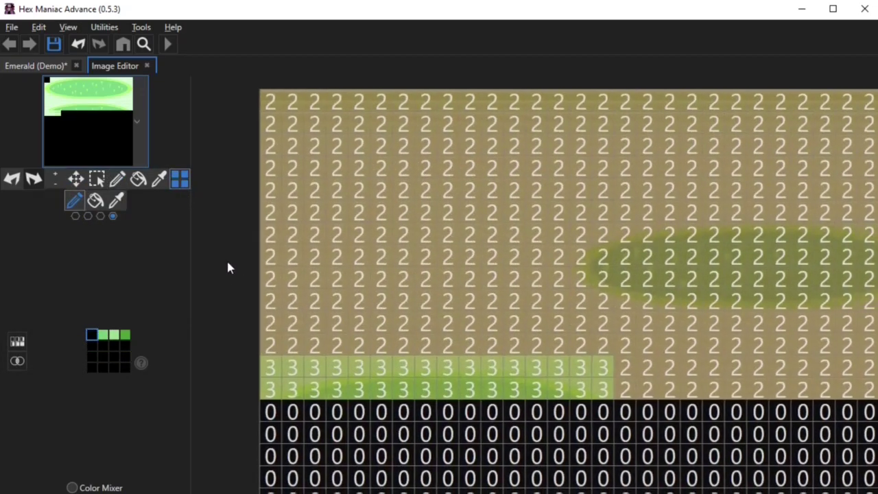
pyautogui.scroll(-1, 471, 278)
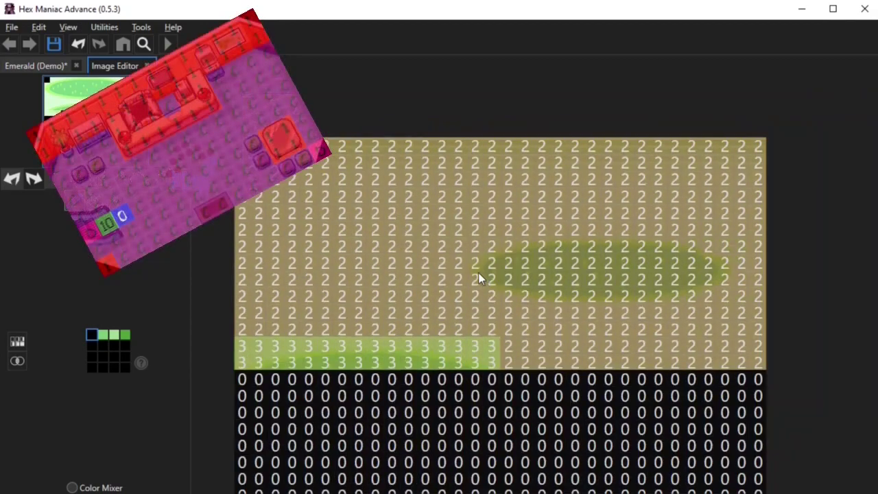
pyautogui.scroll(-1, 478, 272)
pyautogui.scroll(1, 480, 253)
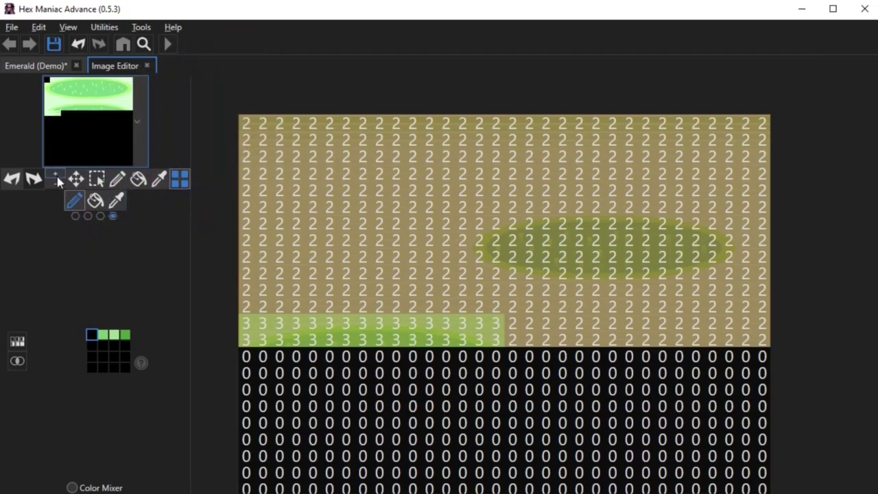
# Step: Compare the background with and without its tile palette numbers, and sample the palette used by the lower platform
pyautogui.click(116, 179)
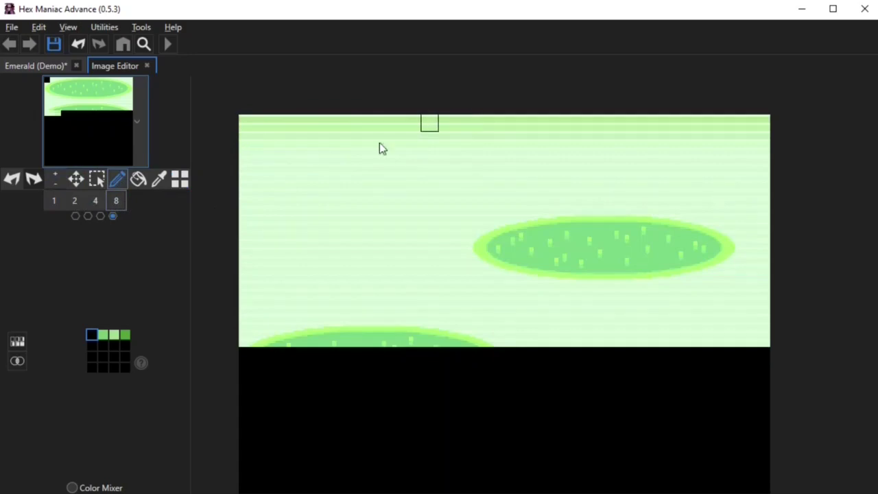
pyautogui.click(181, 183)
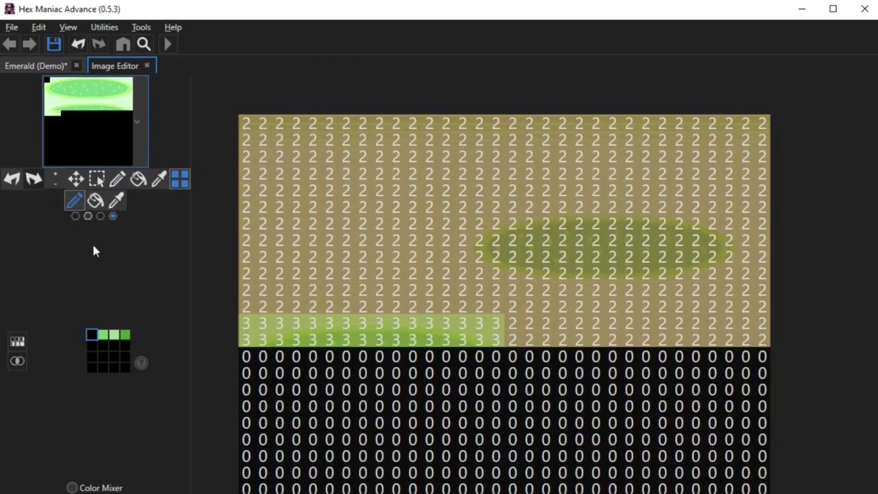
pyautogui.click(88, 217)
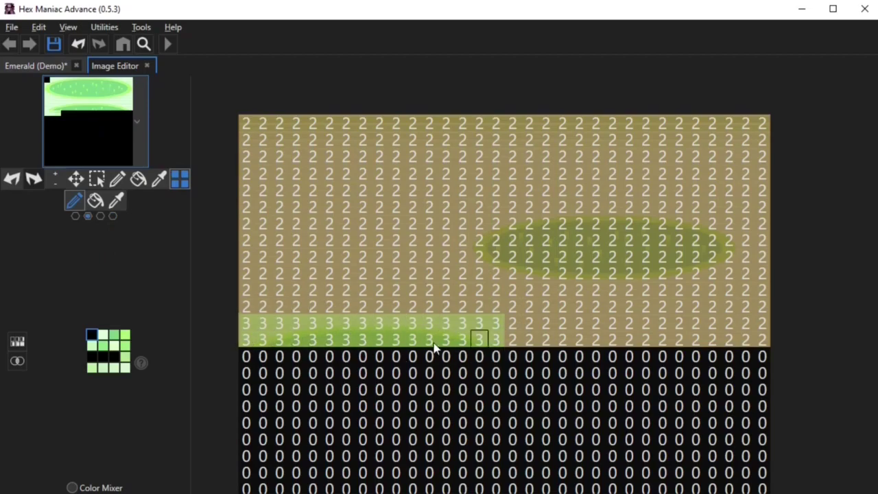
pyautogui.rightClick(395, 325)
# Step: Paint a spot on the upper platform with a size 1 brush in the palette's third color, and undo it
pyautogui.click(118, 180)
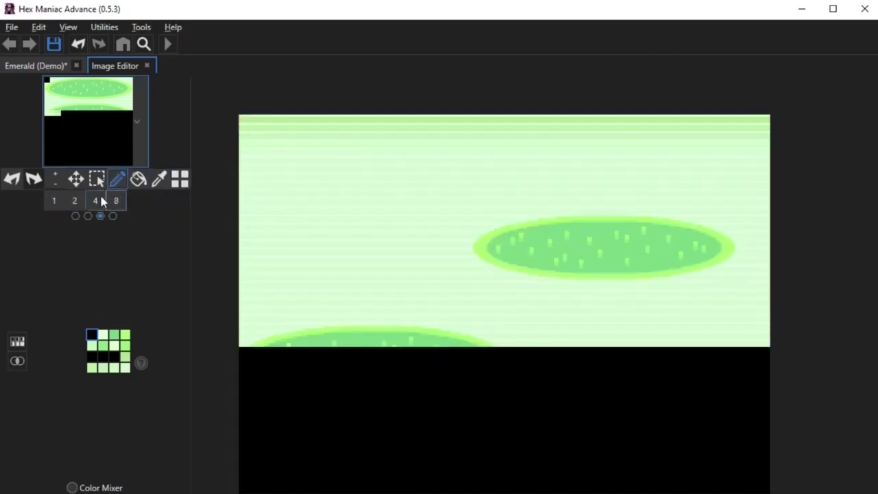
pyautogui.click(53, 200)
pyautogui.click(111, 338)
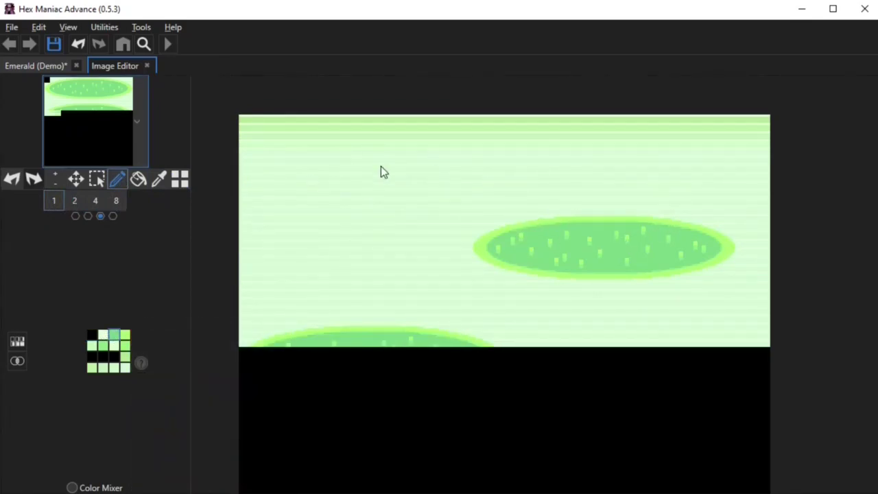
pyautogui.click(632, 230)
pyautogui.hotkey('ctrl', 'z')
# Step: Sample the palette at the upper platform's edge and assign palette 2 to most tiles in the upper row of the palette 3 block
pyautogui.rightClick(546, 219)
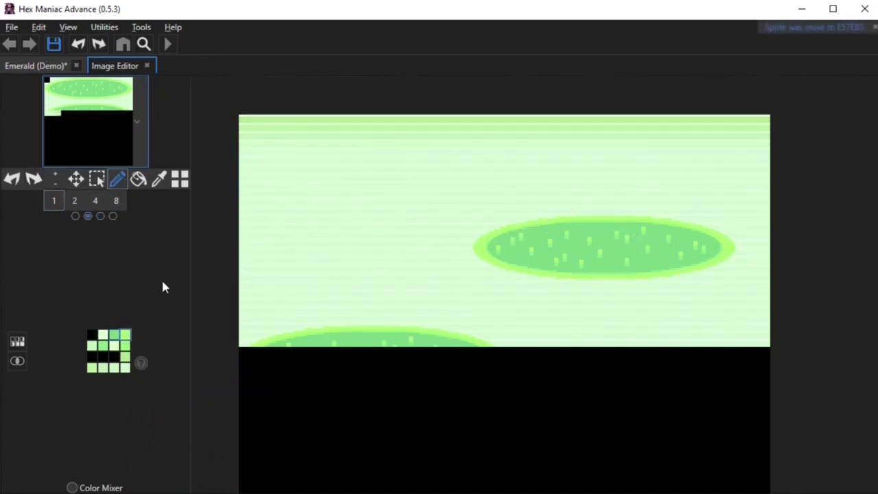
pyautogui.click(180, 179)
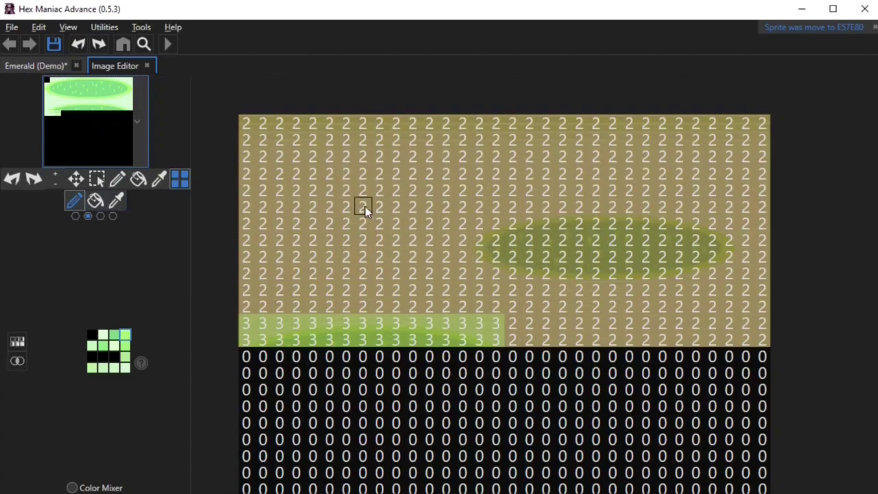
pyautogui.click(249, 324)
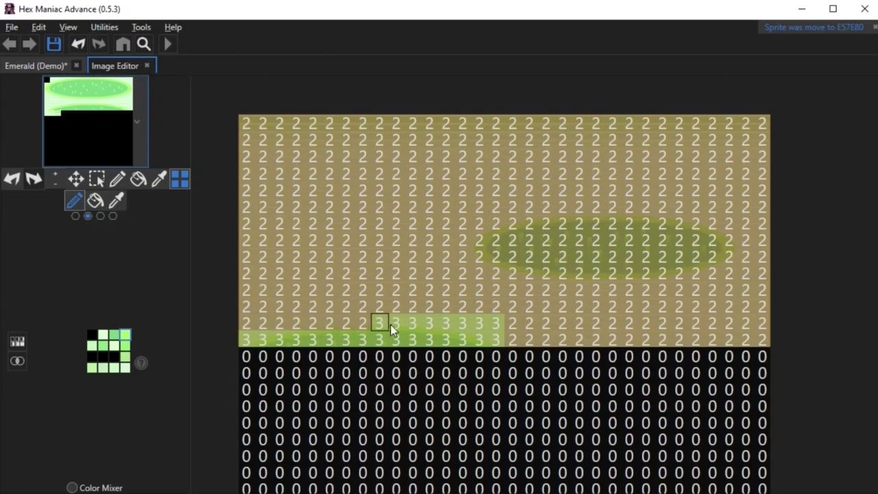
pyautogui.moveTo(480, 324); pyautogui.dragTo(443, 320)
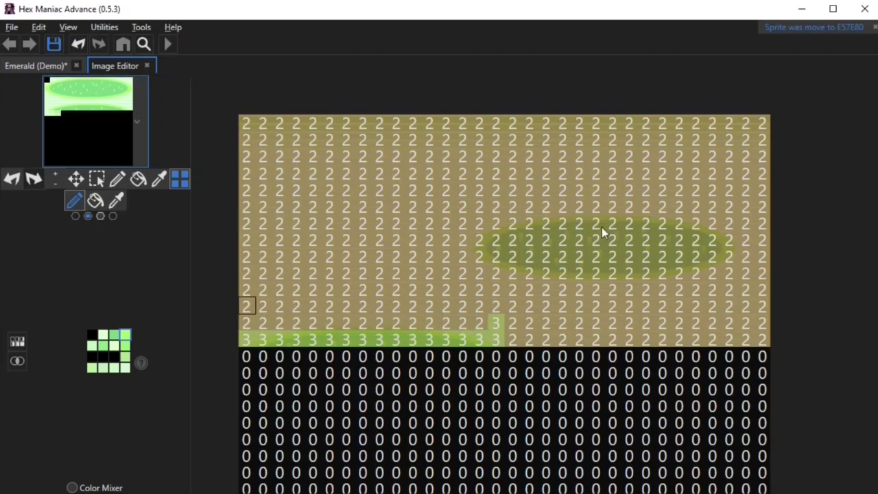
# Step: Assign palette 3 to scattered tiles across the left and middle of the battle background
pyautogui.click(100, 216)
pyautogui.moveTo(285, 209)
pyautogui.mouseDown()
pyautogui.moveTo(344, 238)
pyautogui.moveTo(424, 254)
pyautogui.moveTo(438, 183)
pyautogui.mouseUp()
pyautogui.moveTo(397, 239)
pyautogui.mouseDown()
pyautogui.moveTo(414, 188)
pyautogui.moveTo(478, 188)
pyautogui.moveTo(411, 239)
pyautogui.moveTo(512, 289)
pyautogui.mouseUp()
pyautogui.click(551, 271)
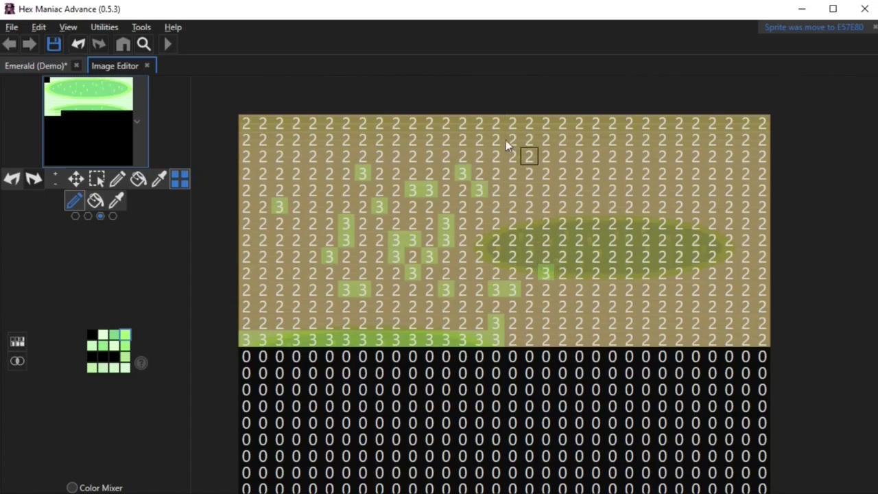
# Step: Assign palette 0 to scattered tiles in the background's upper-right area, and switch to the fourth palette
pyautogui.click(76, 217)
pyautogui.moveTo(649, 138)
pyautogui.mouseDown()
pyautogui.moveTo(680, 128)
pyautogui.moveTo(625, 152)
pyautogui.moveTo(702, 144)
pyautogui.moveTo(719, 183)
pyautogui.moveTo(691, 129)
pyautogui.moveTo(752, 152)
pyautogui.mouseUp()
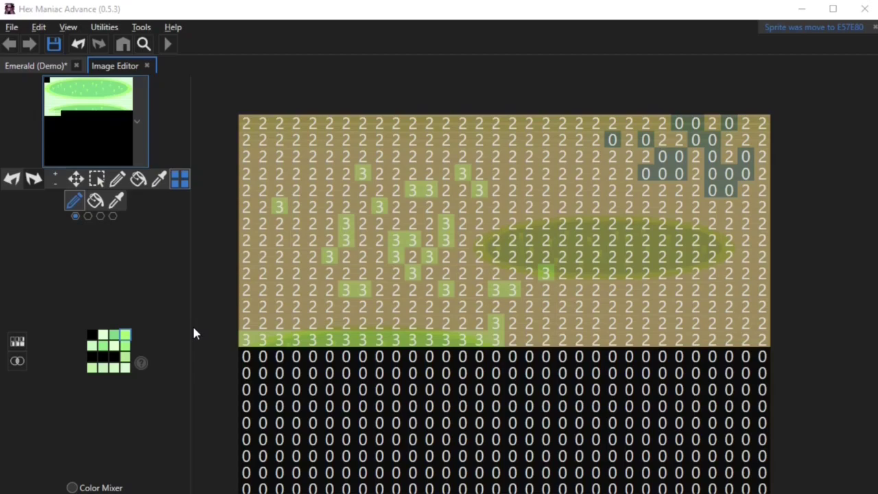
pyautogui.click(112, 216)
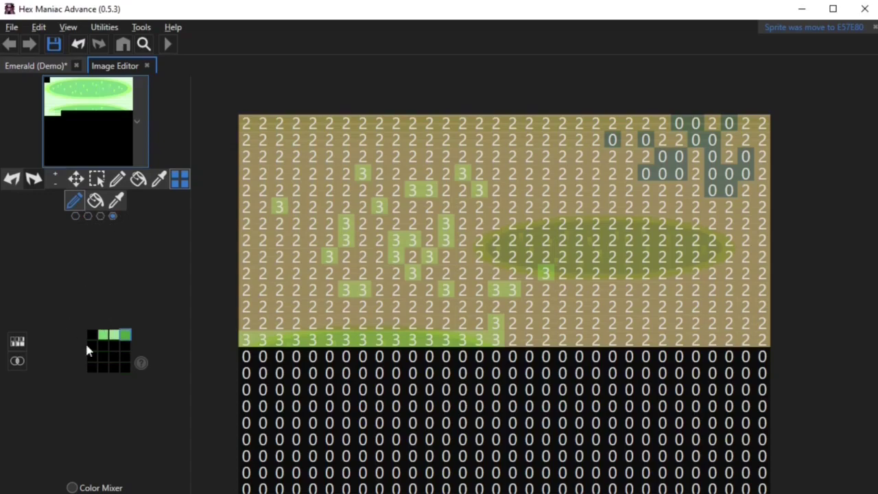